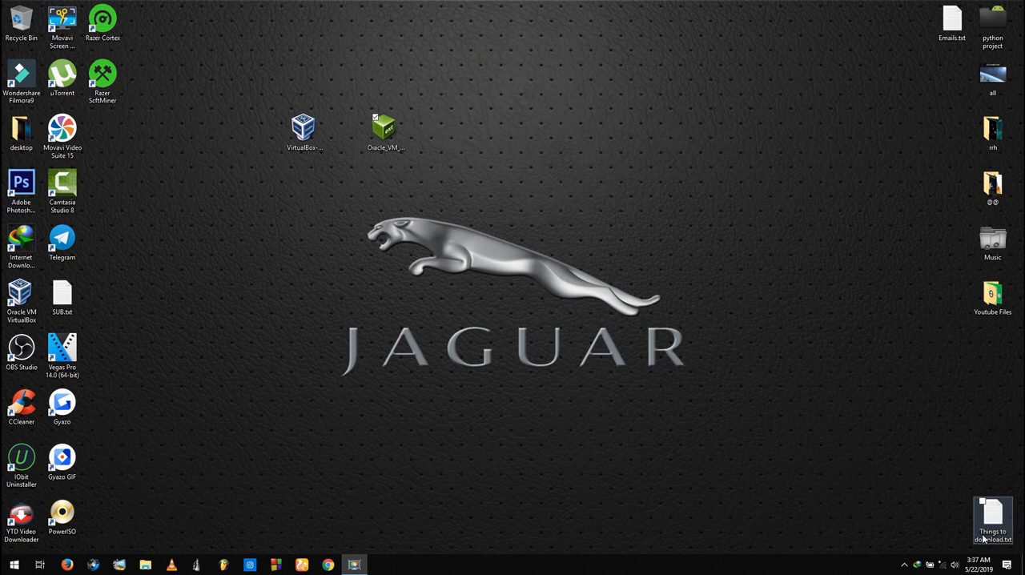
pyautogui.click(318, 146)
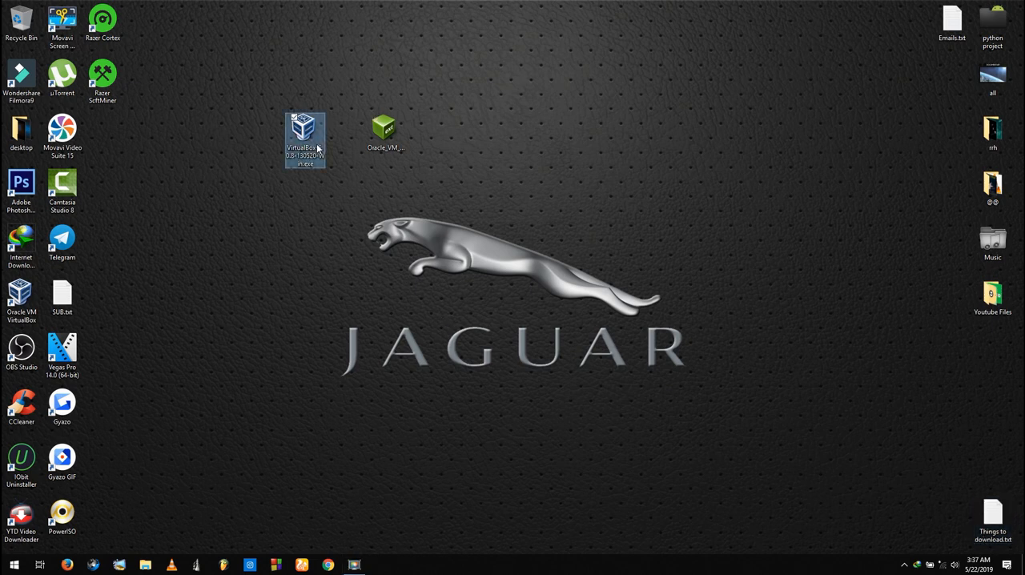
pyautogui.click(335, 170)
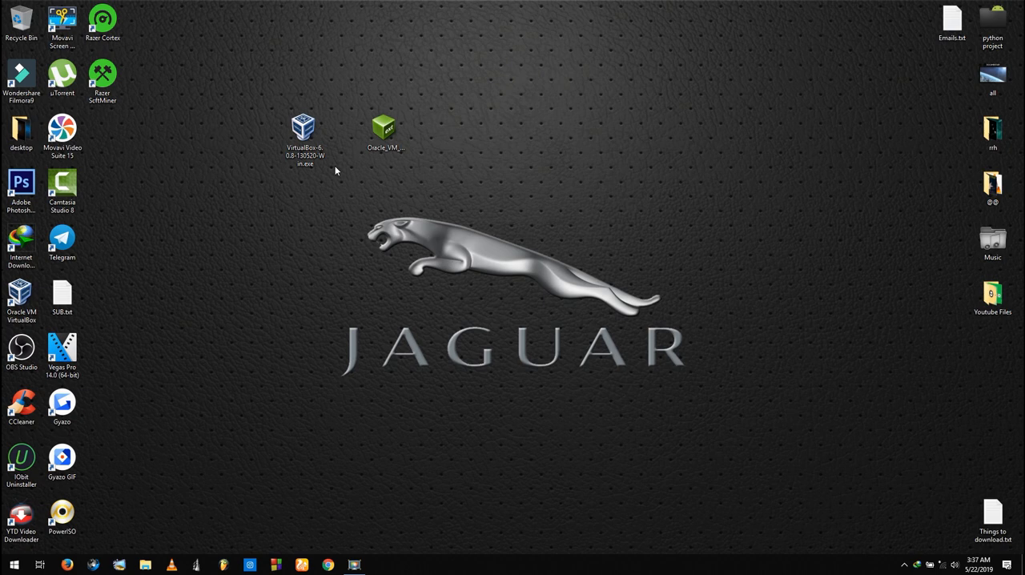
pyautogui.click(383, 132)
pyautogui.click(278, 184)
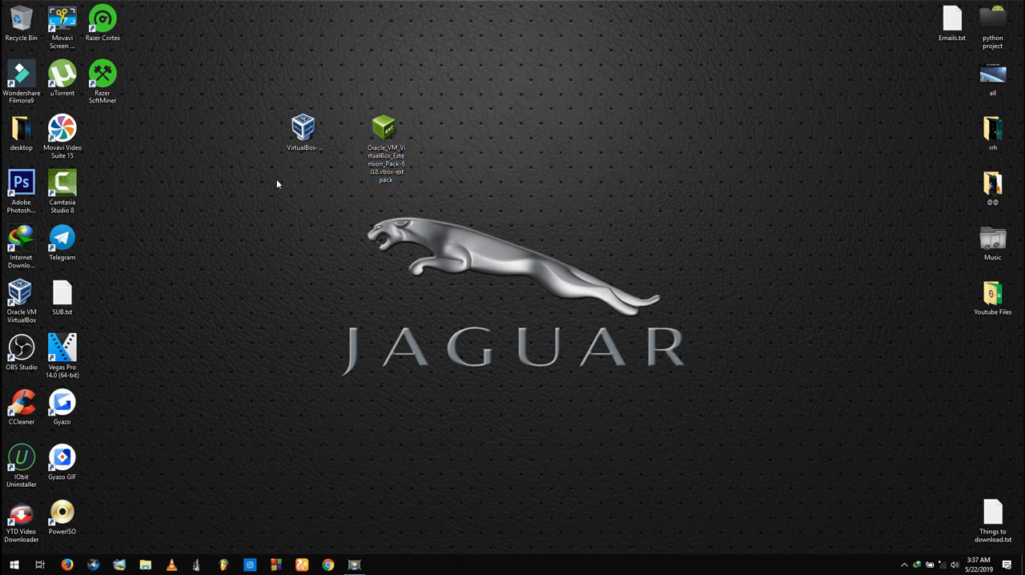
pyautogui.moveTo(277, 184); pyautogui.dragTo(444, 110)
pyautogui.click(446, 112)
pyautogui.click(303, 132)
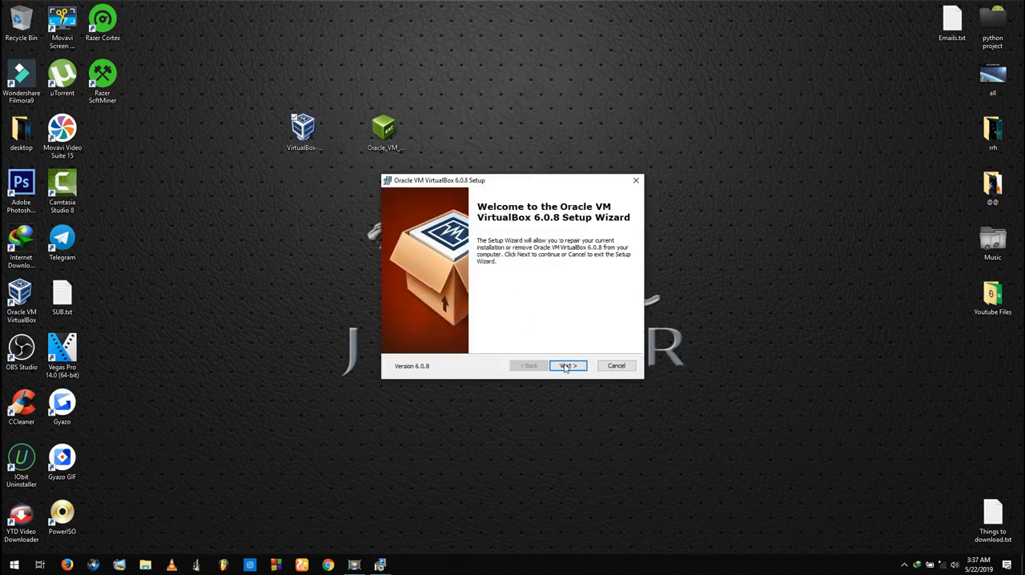
pyautogui.click(565, 367)
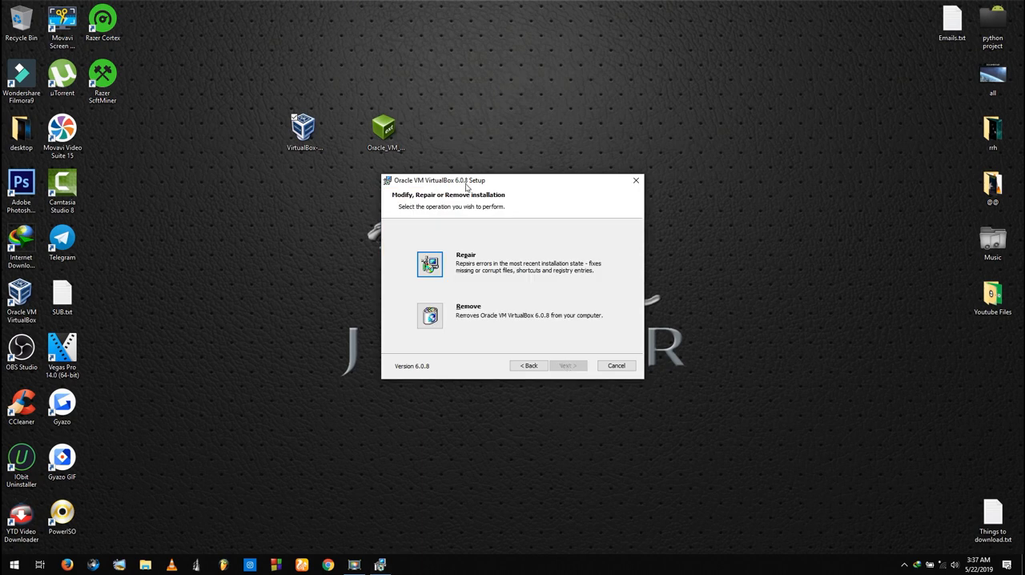
pyautogui.moveTo(469, 183); pyautogui.dragTo(413, 187)
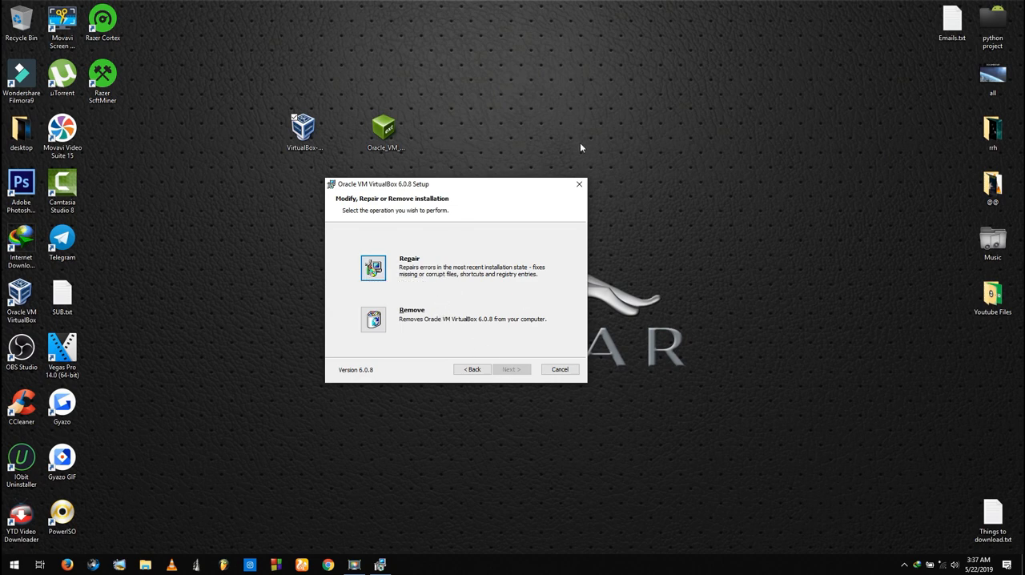
pyautogui.click(580, 184)
pyautogui.click(489, 300)
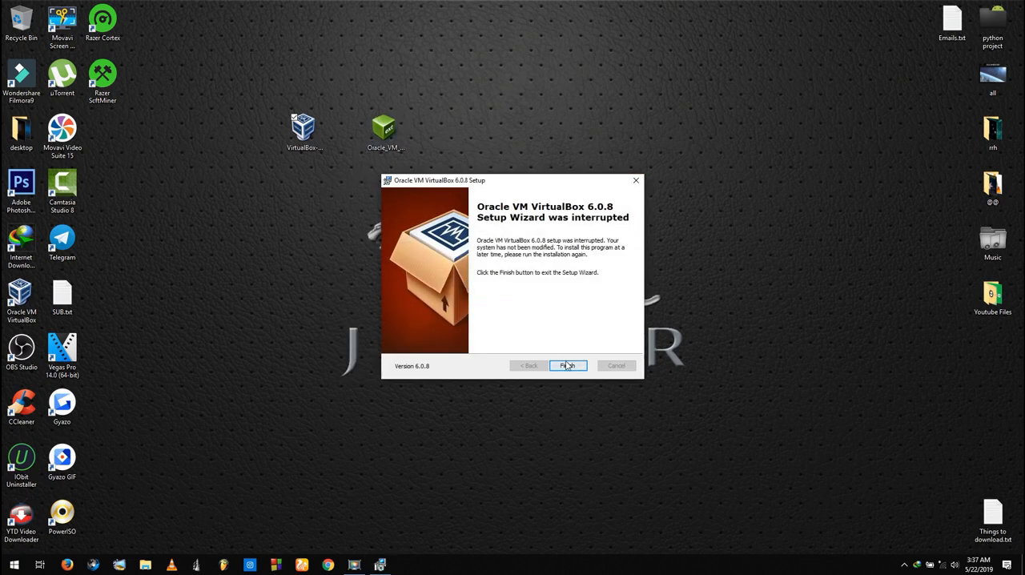
pyautogui.click(567, 365)
# Reinstall the Oracle VM VirtualBox Extension Pack from its desktop file and agree to its license
pyautogui.click(400, 156)
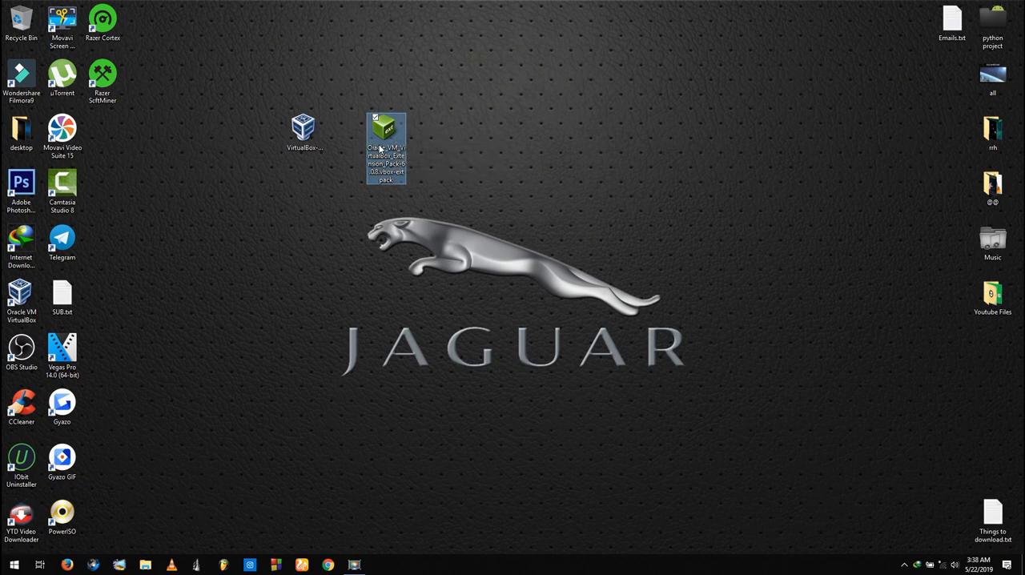
pyautogui.doubleClick(381, 149)
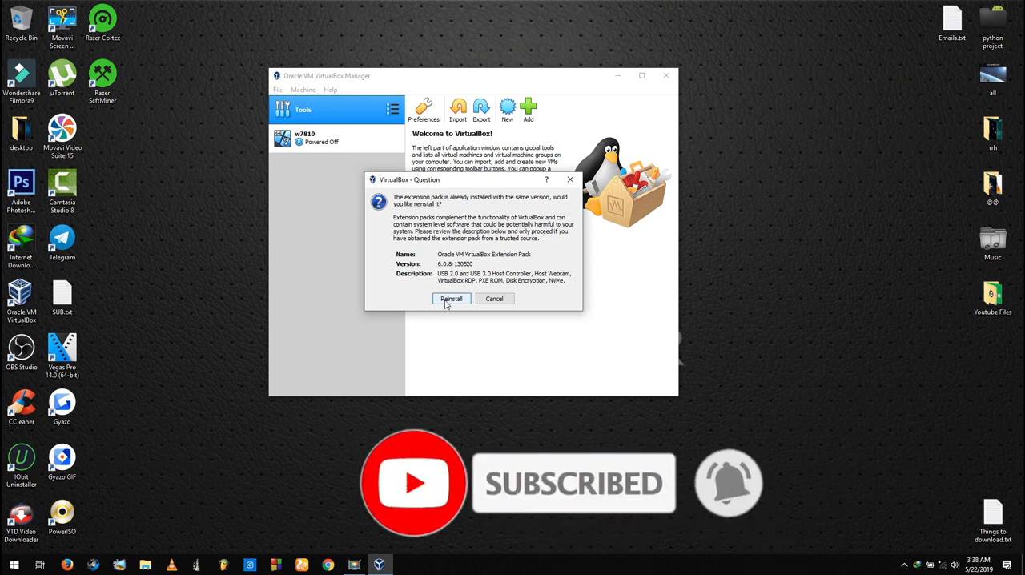
pyautogui.click(452, 300)
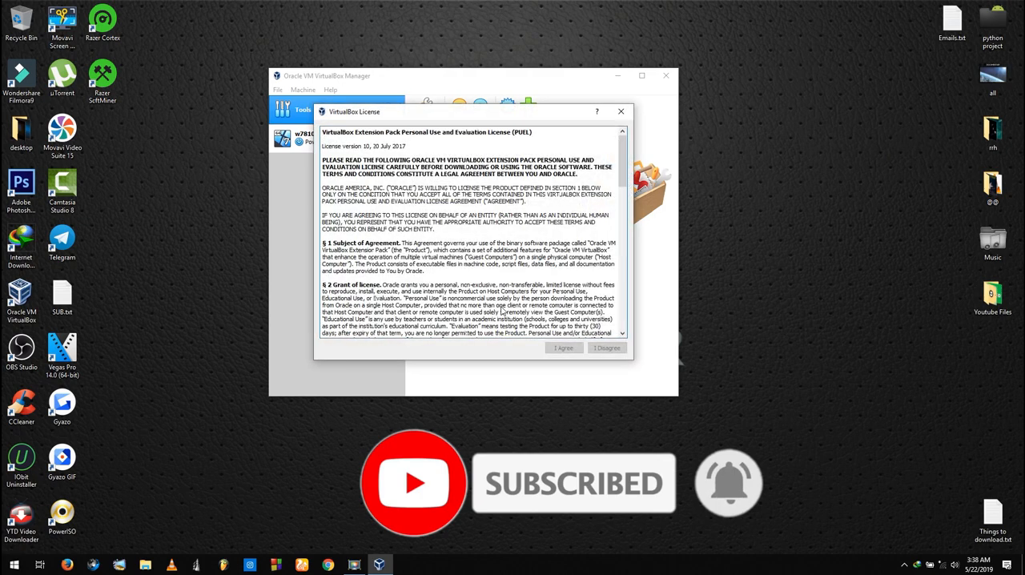
pyautogui.moveTo(625, 151); pyautogui.dragTo(617, 298)
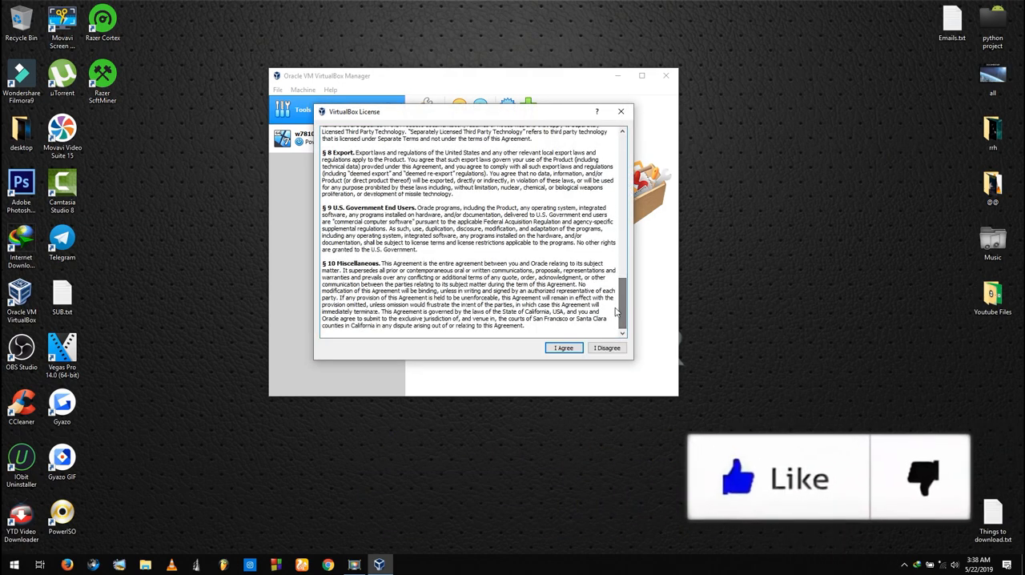
pyautogui.click(563, 348)
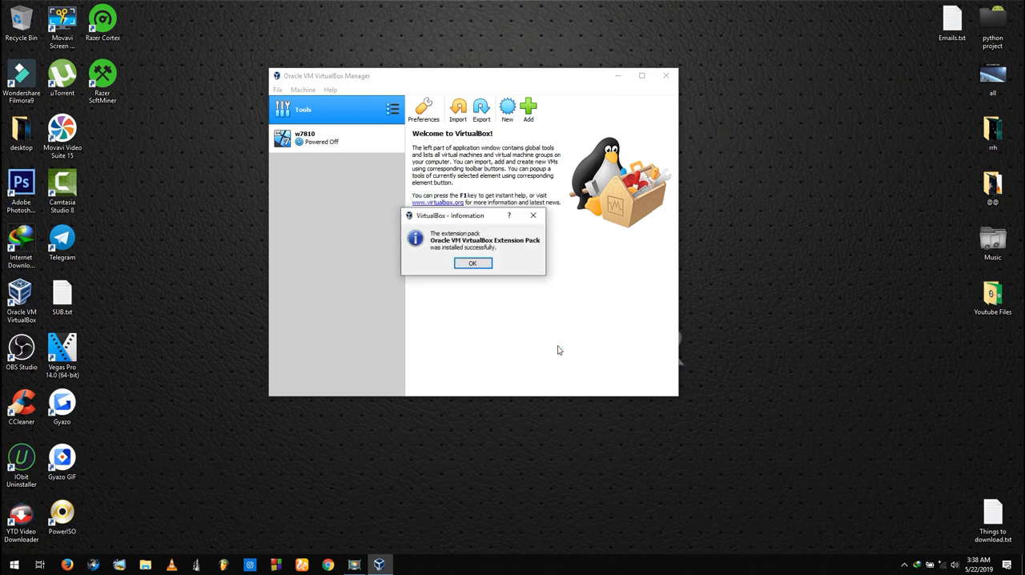
pyautogui.click(472, 265)
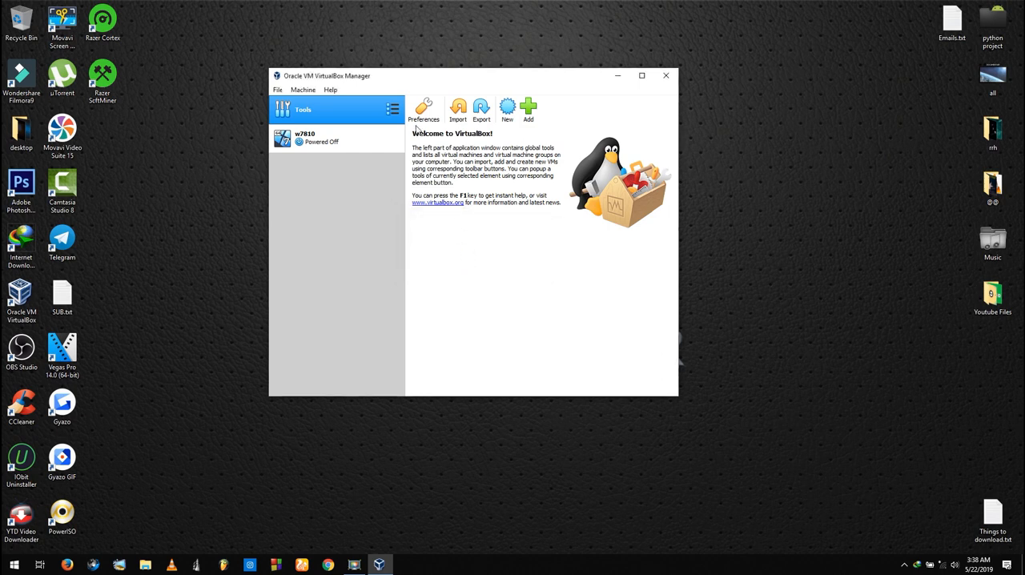
# Begin creating a new virtual machine and name it Windows 8.1
pyautogui.click(350, 134)
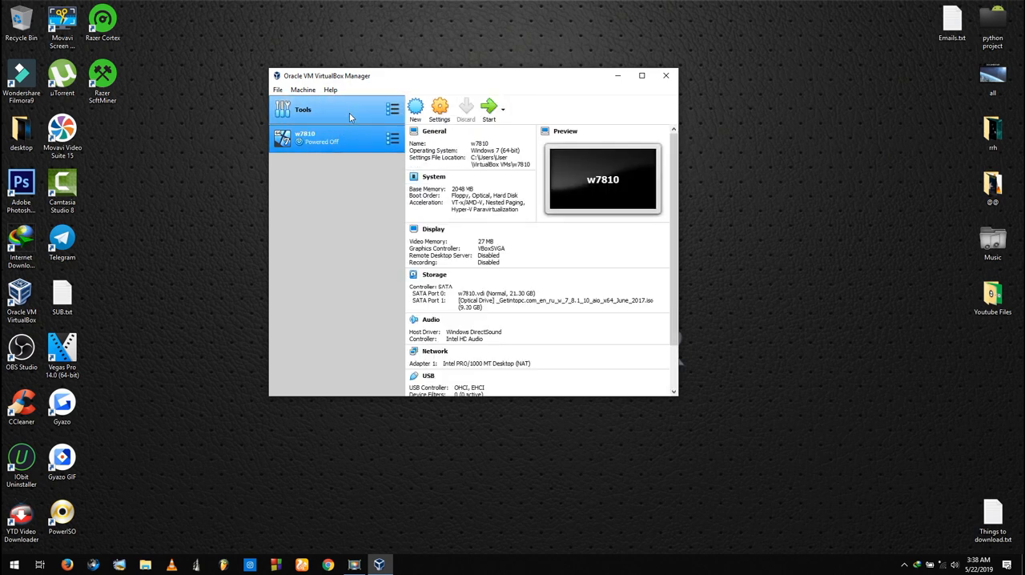
pyautogui.click(414, 109)
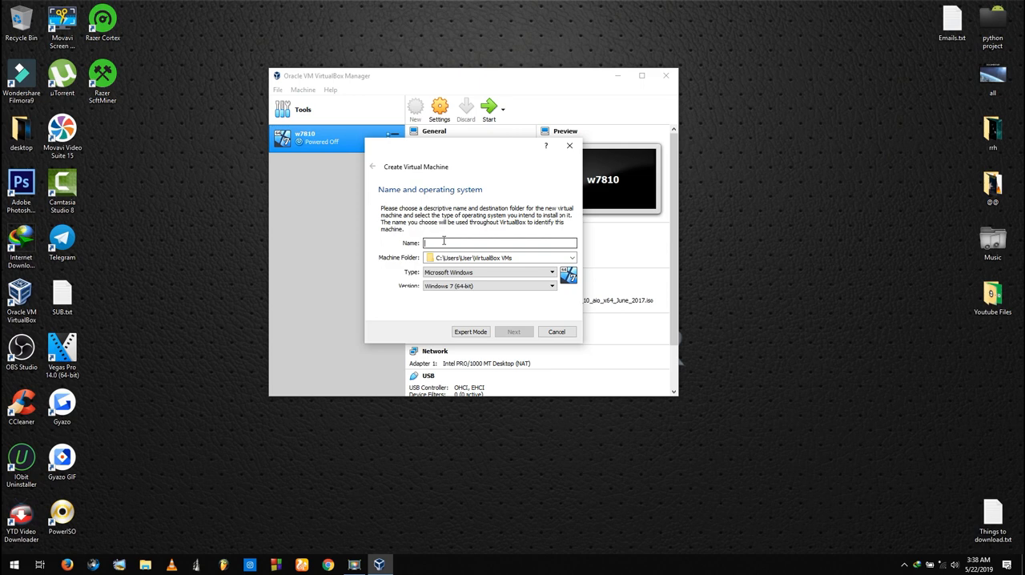
pyautogui.write('Windows 8')
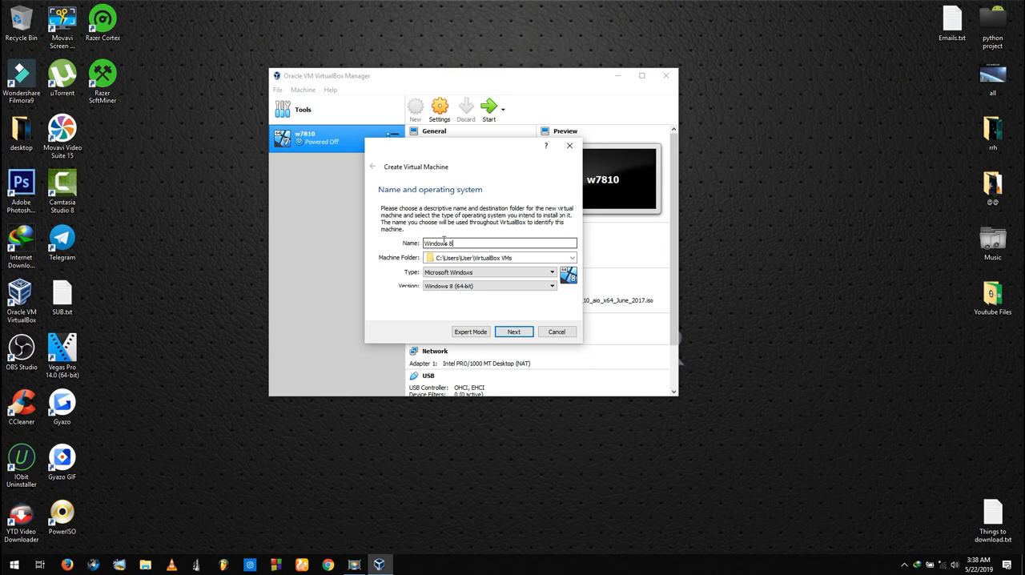
pyautogui.write('.1')
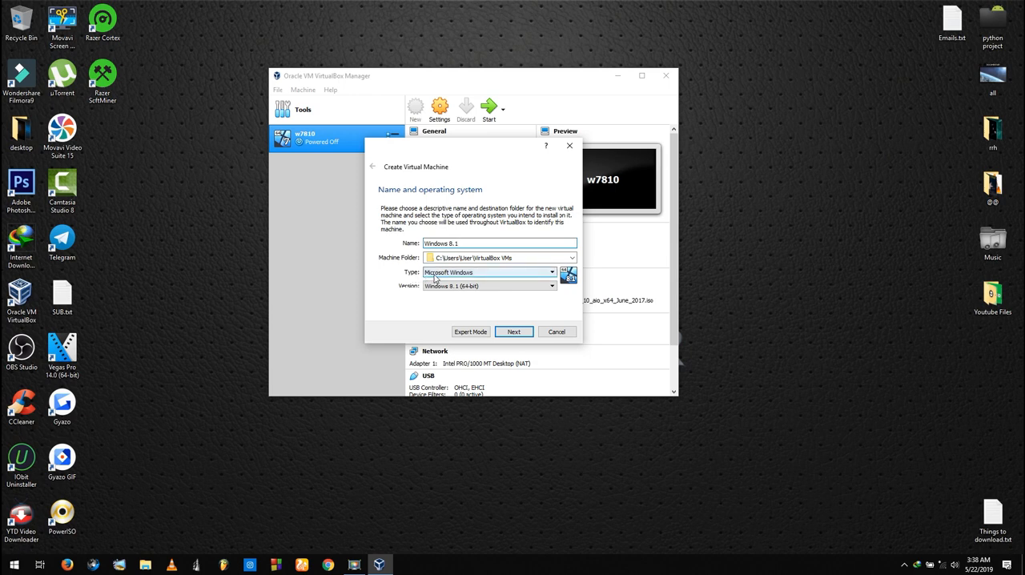
# Choose Microsoft Windows as the machine type and Windows 8.1 (64-bit) as the version, and continue to the memory size
pyautogui.click(435, 273)
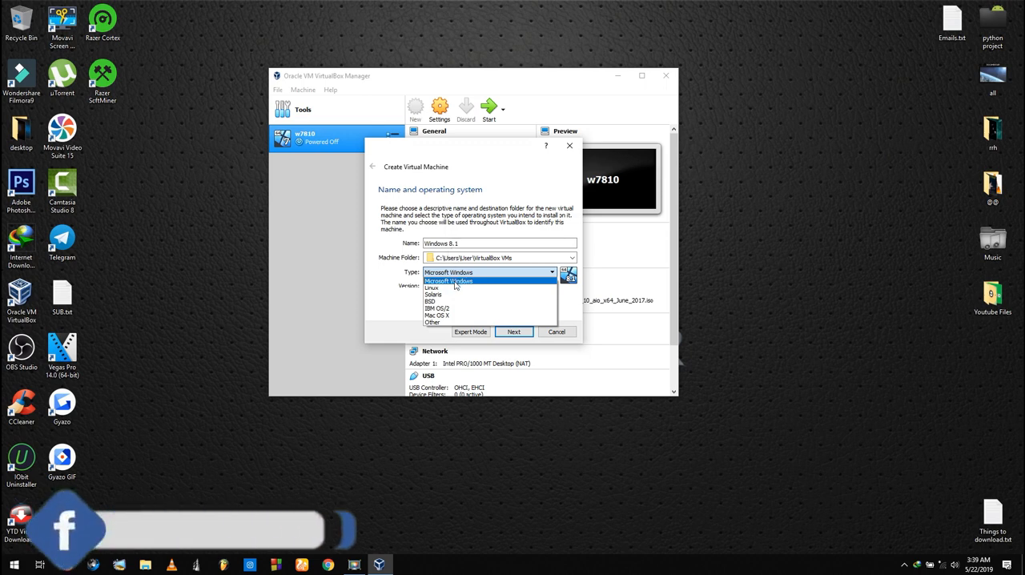
pyautogui.click(454, 283)
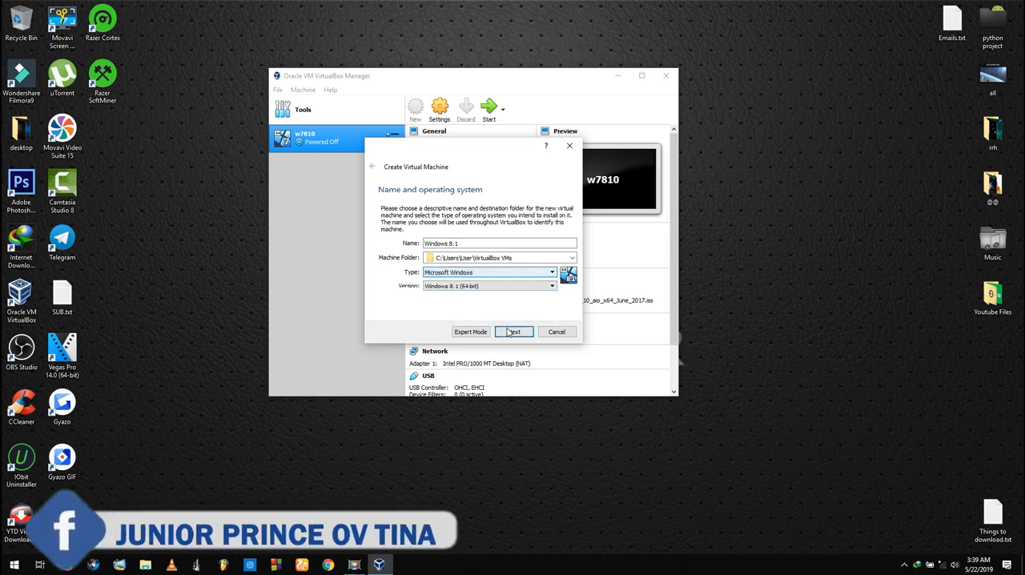
pyautogui.click(473, 286)
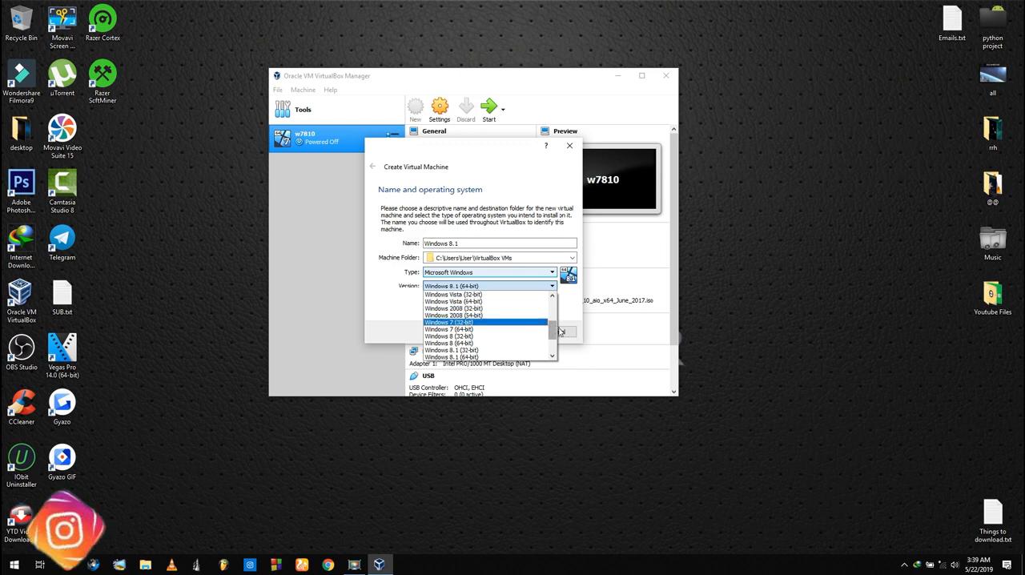
pyautogui.moveTo(553, 330); pyautogui.dragTo(553, 339)
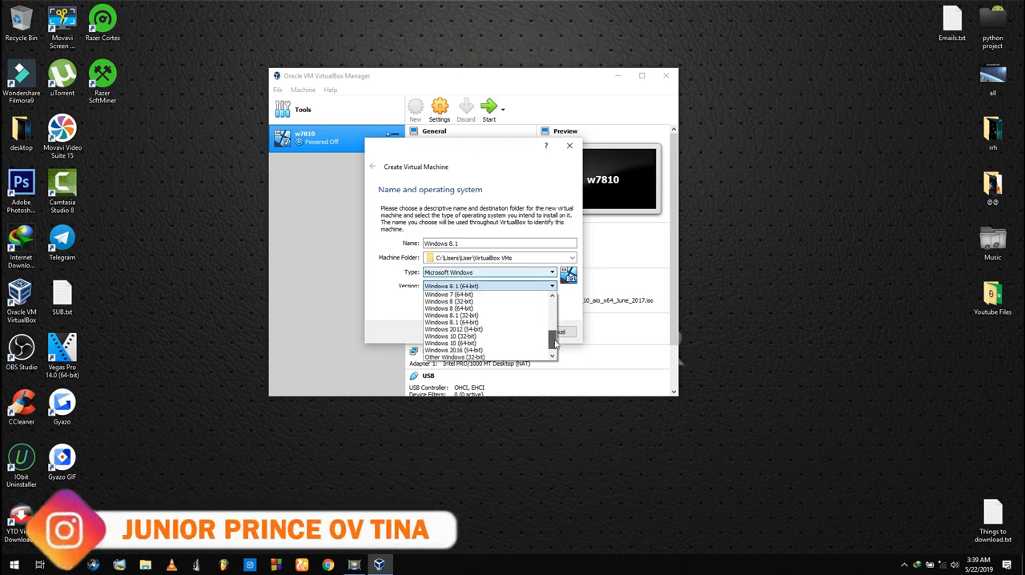
pyautogui.click(472, 323)
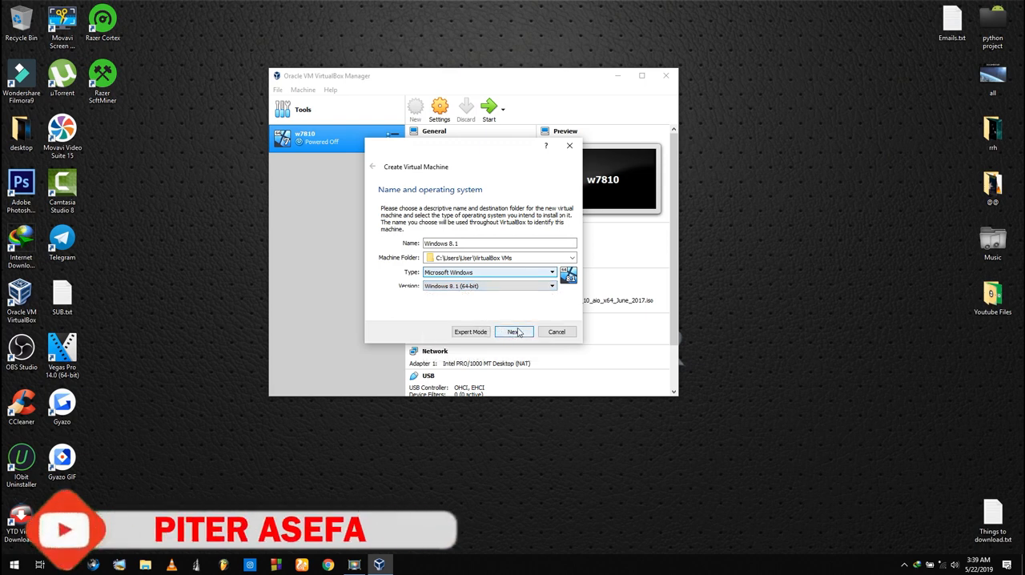
pyautogui.click(515, 333)
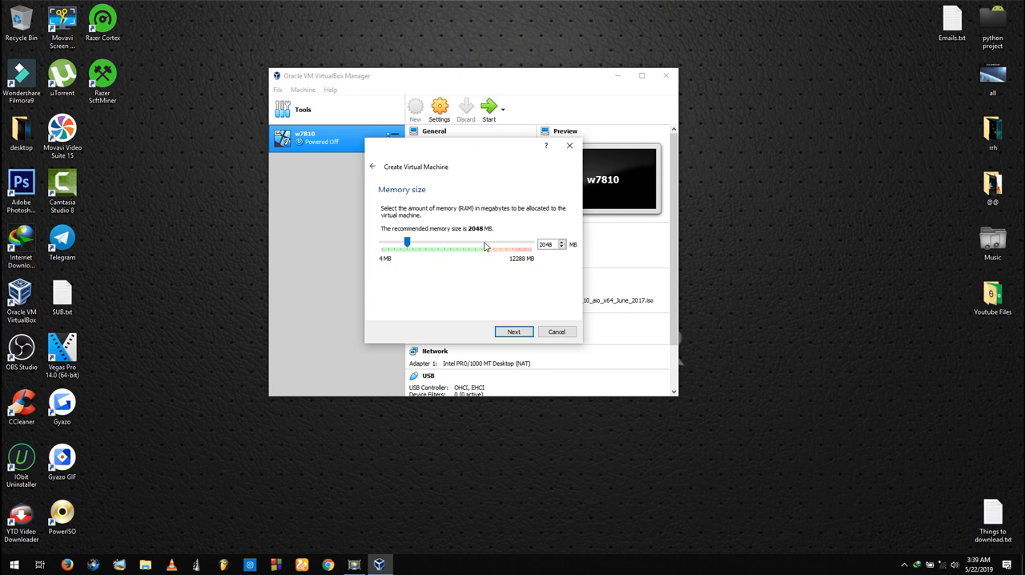
# Allocate 2048 MB of memory to the new virtual machine and continue to the hard disk options
pyautogui.click(484, 246)
pyautogui.moveTo(483, 246); pyautogui.dragTo(410, 249)
pyautogui.click(513, 332)
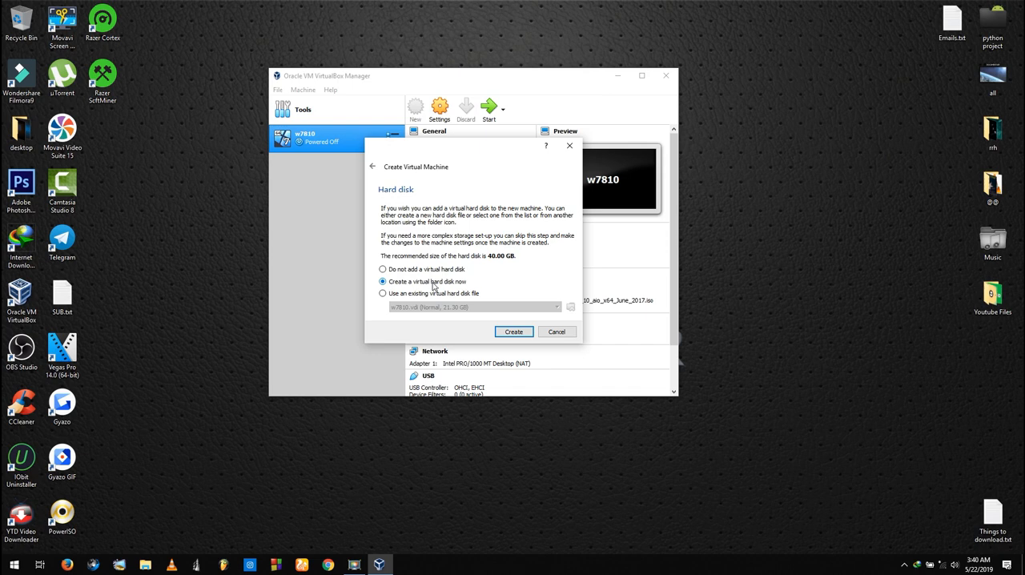
# Choose to create a virtual hard disk now, as a dynamically allocated VDI (VirtualBox Disk Image)
pyautogui.click(511, 333)
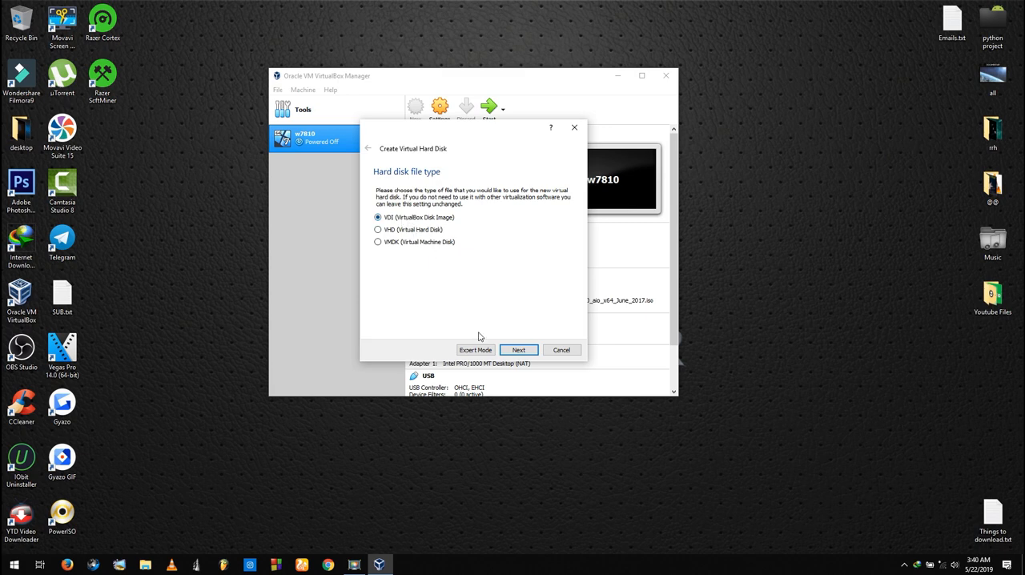
pyautogui.click(521, 351)
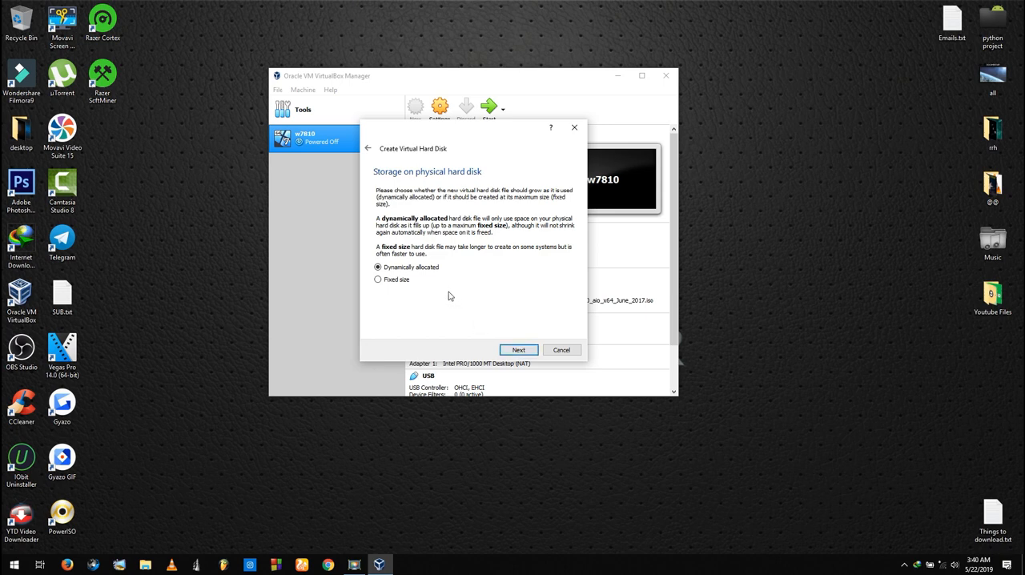
pyautogui.click(519, 351)
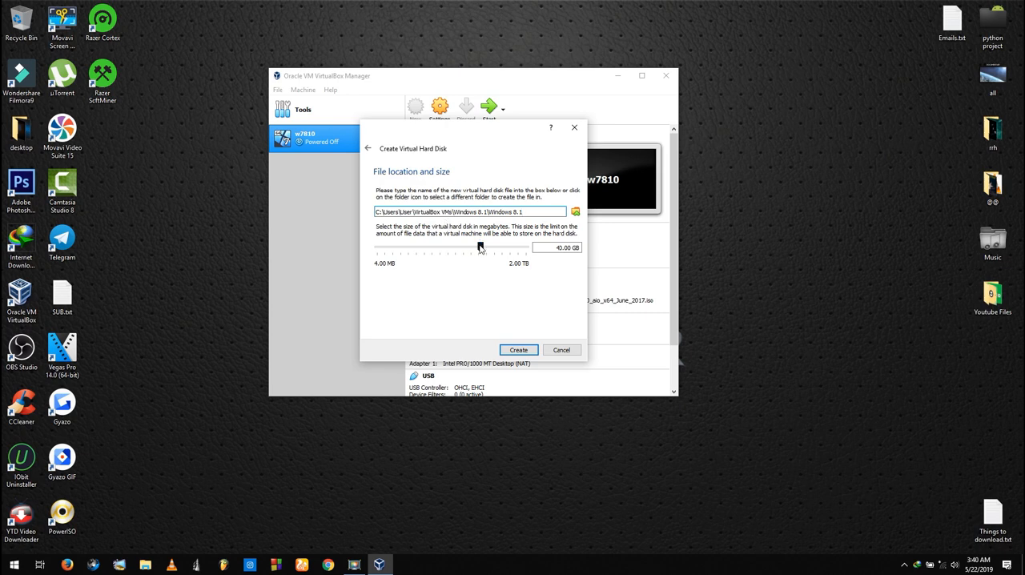
# Check the free space on the Windows 10 (C:) drive and create the virtual hard disk with a size of 40.00 GB
pyautogui.moveTo(480, 248)
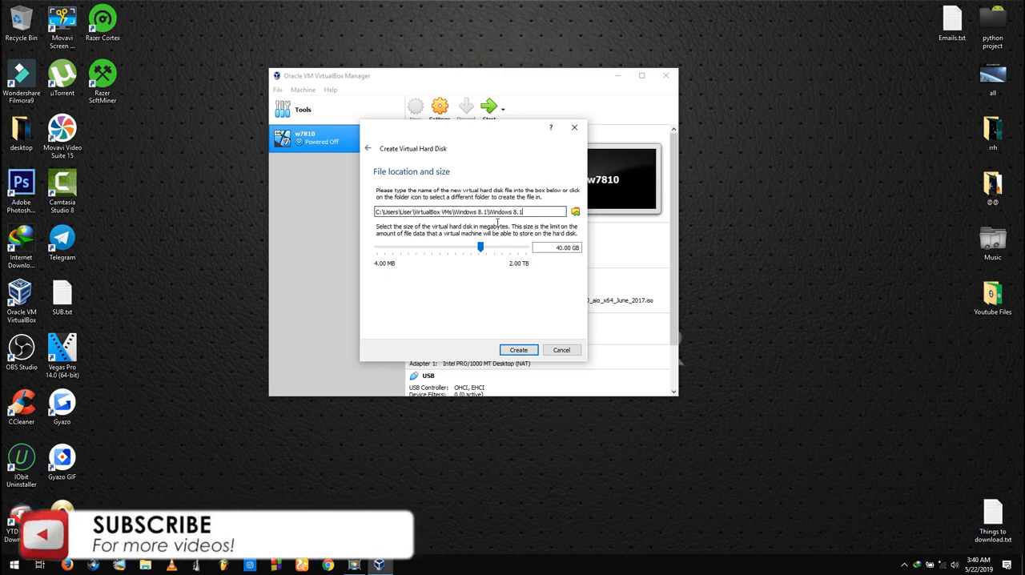
pyautogui.click(563, 249)
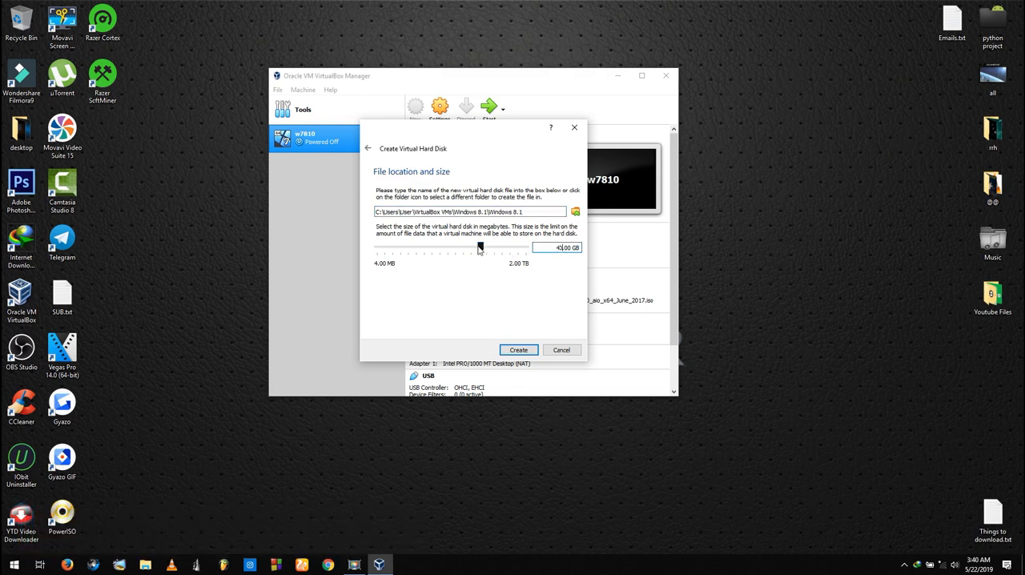
pyautogui.press('super+e')
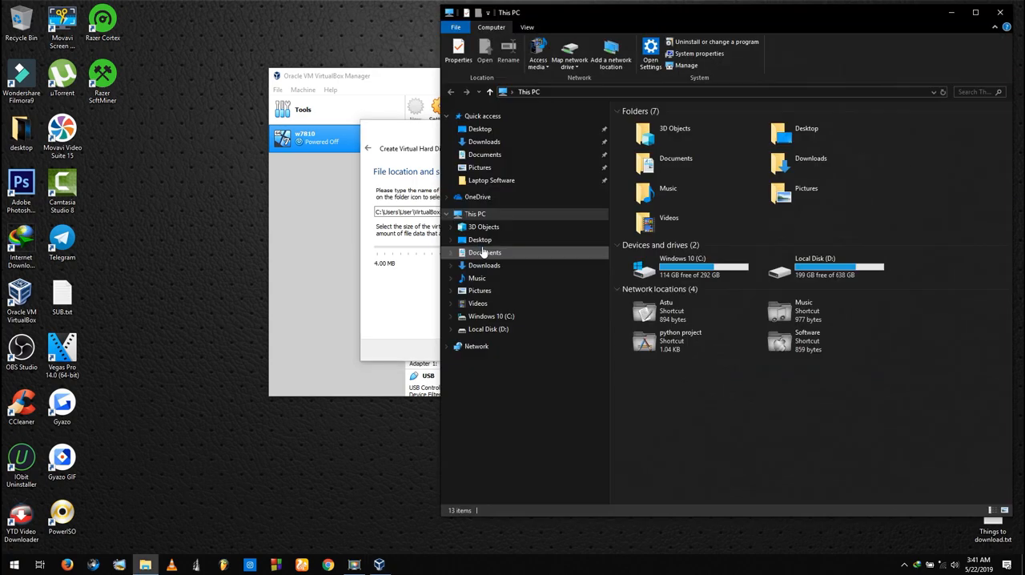
pyautogui.click(630, 262)
pyautogui.click(1001, 12)
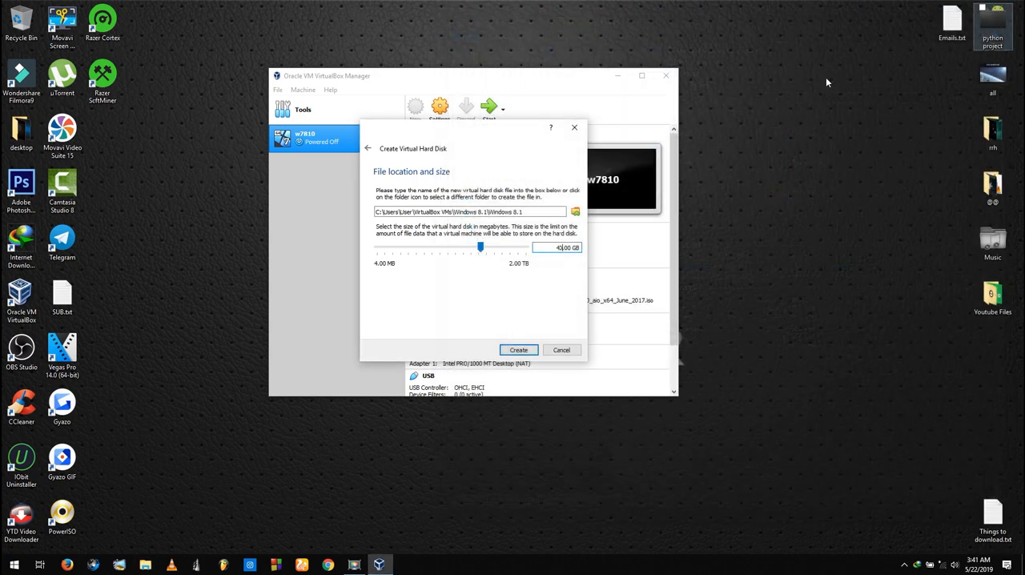
pyautogui.click(517, 350)
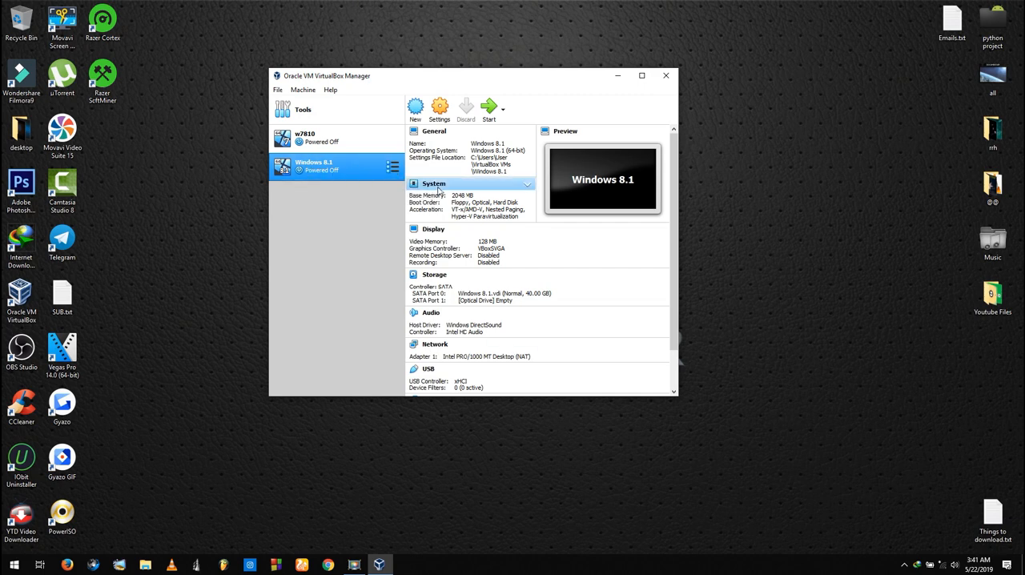
# Start the Windows 8.1 virtual machine with Windows 8.1 x86 x64.iso from the Windows 8.1 x86 x64 folder as its start-up disk
pyautogui.click(491, 111)
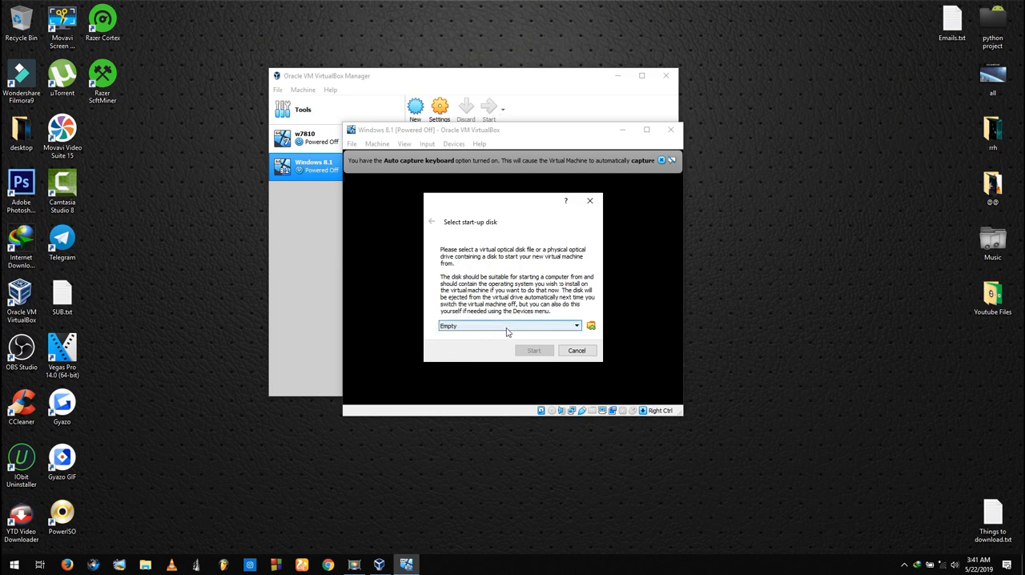
pyautogui.click(591, 327)
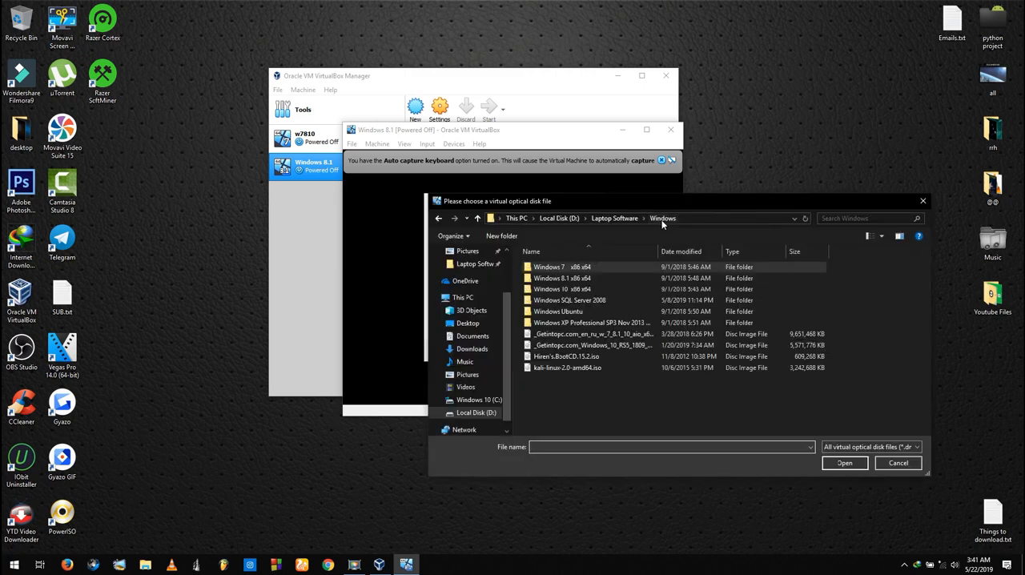
pyautogui.doubleClick(595, 277)
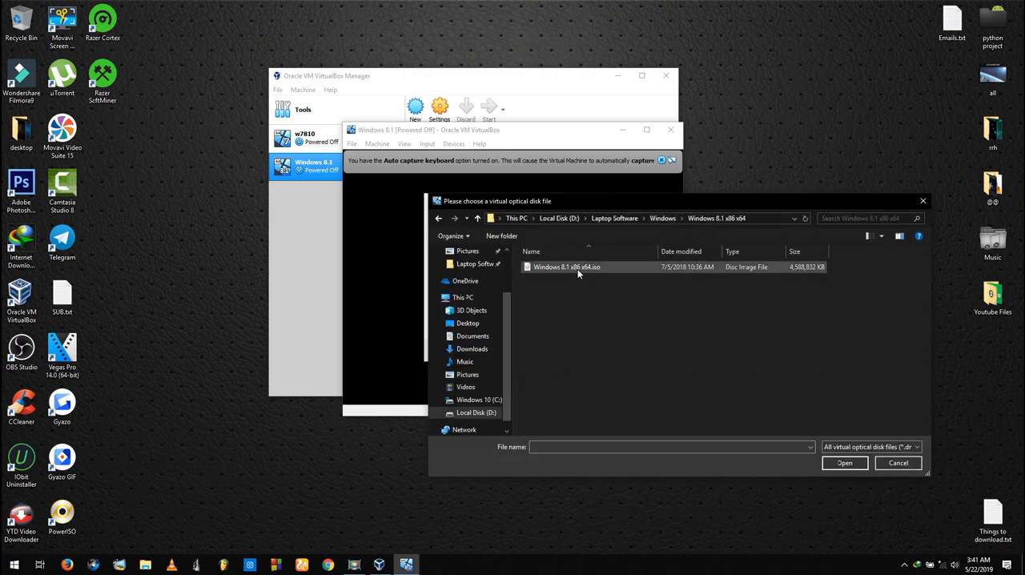
pyautogui.doubleClick(578, 269)
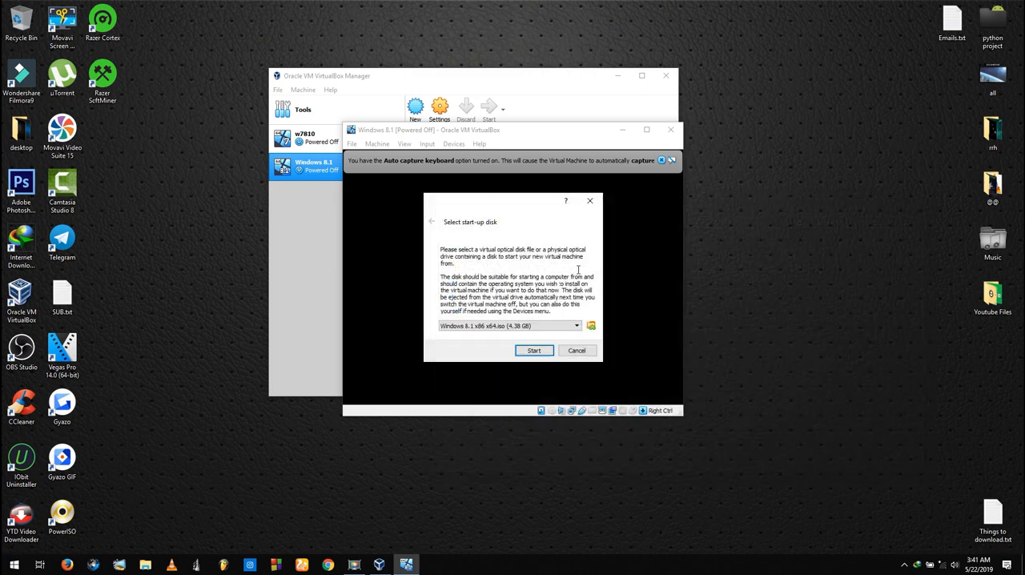
pyautogui.click(530, 351)
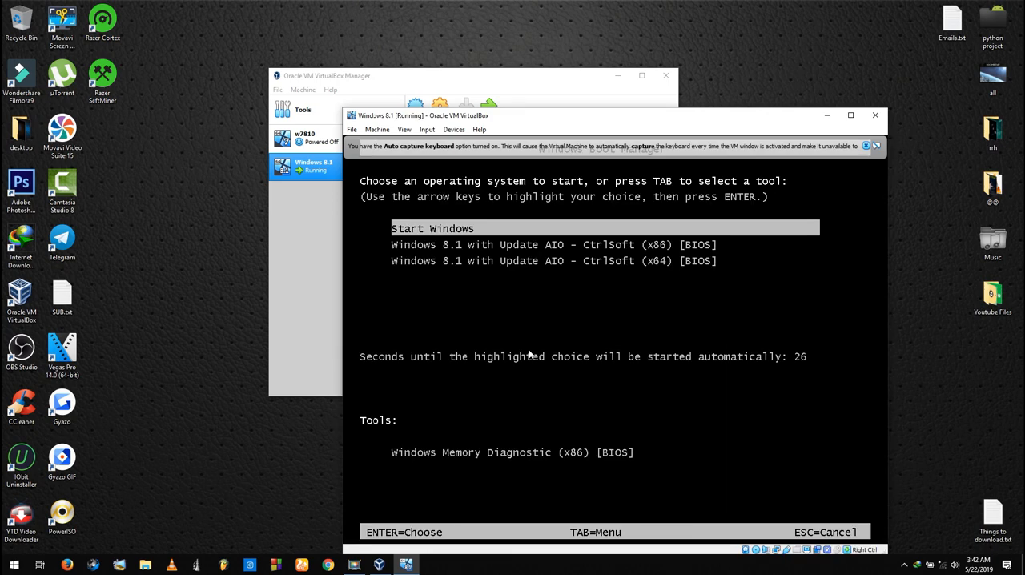
# Boot the entry Windows 8.1 with Update AIO - CtrlSoft (x64) [BIOS] and dismiss the mouse integration and keyboard capture notices
pyautogui.press('Down')
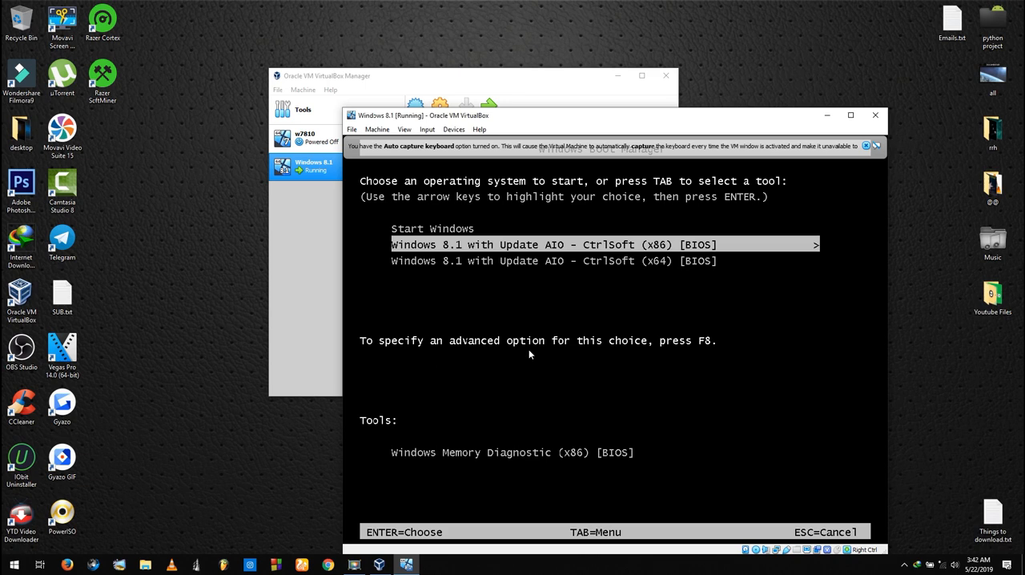
pyautogui.press('Down')
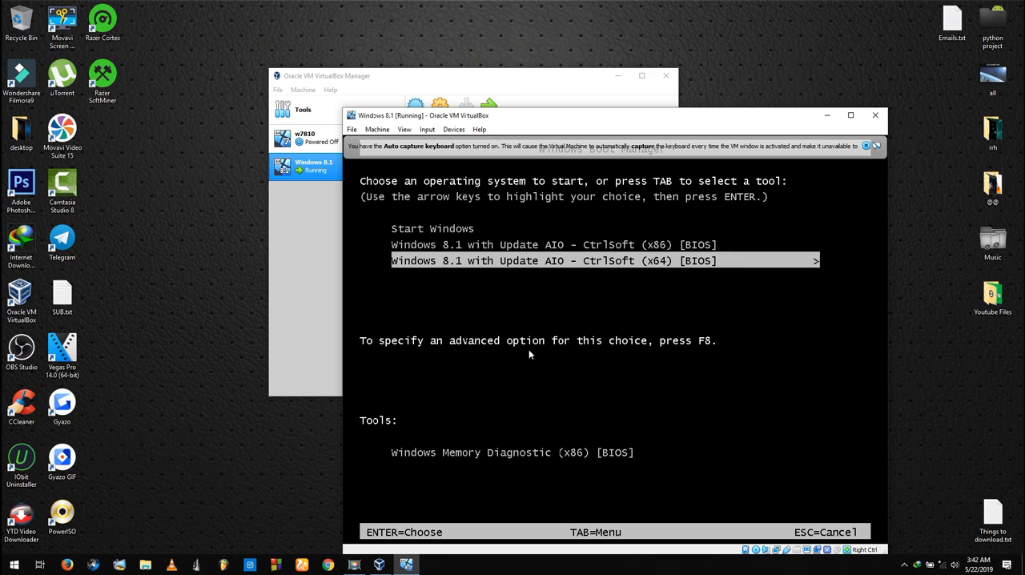
pyautogui.press('Up')
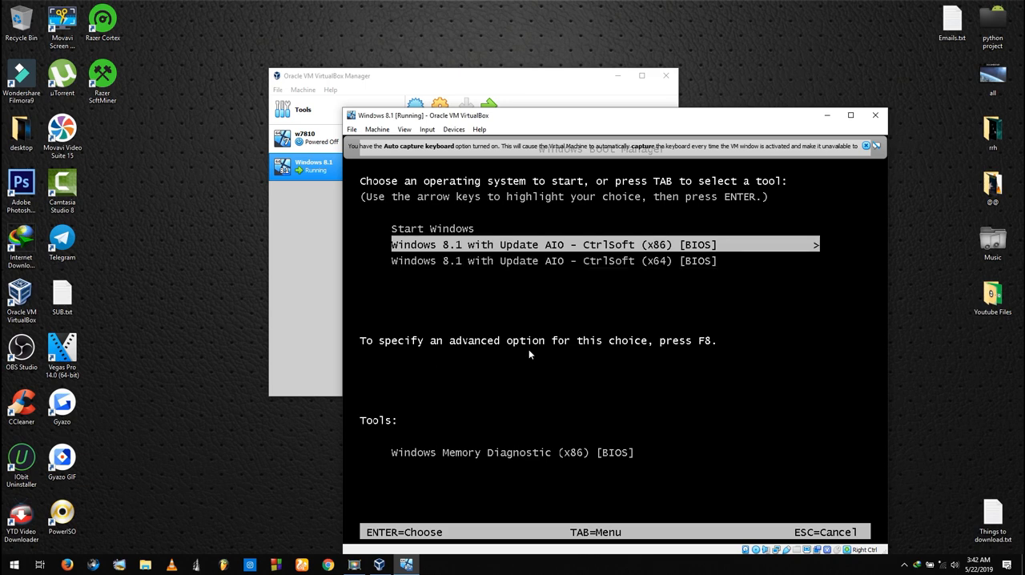
pyautogui.press('Down')
pyautogui.press('Up')
pyautogui.press('Down')
pyautogui.press('Up')
pyautogui.press('Down')
pyautogui.press('Return')
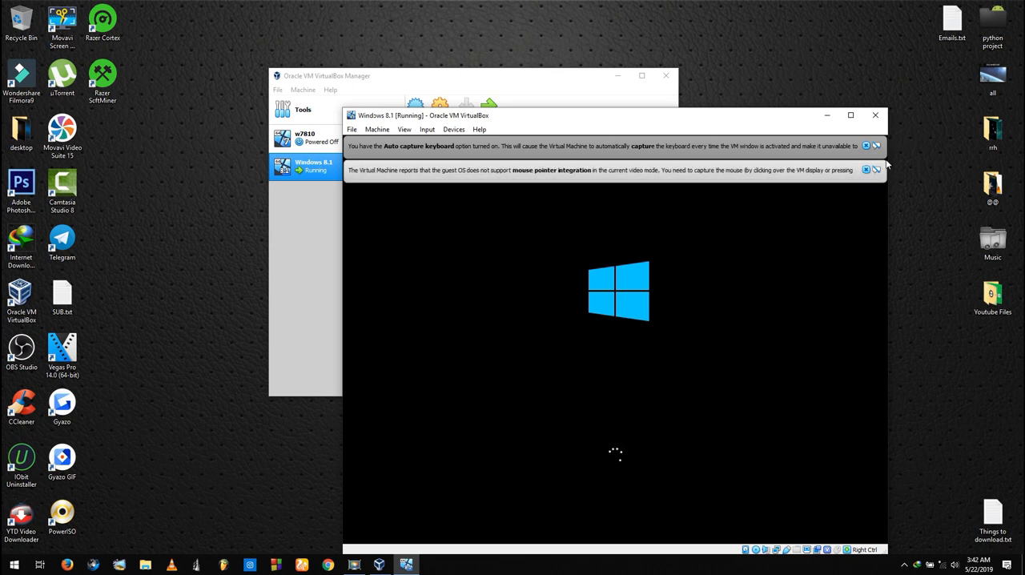
pyautogui.click(866, 170)
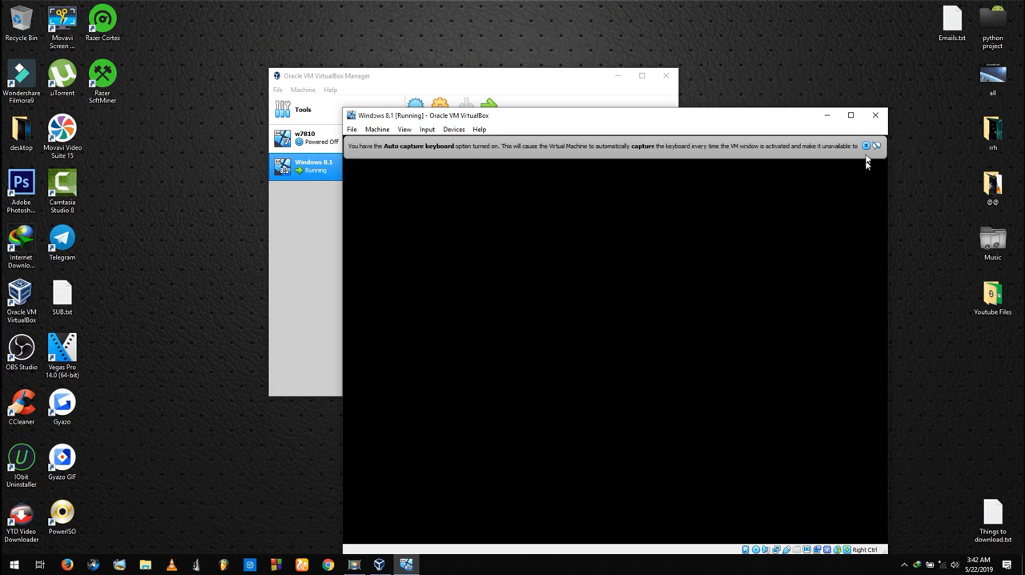
pyautogui.click(866, 147)
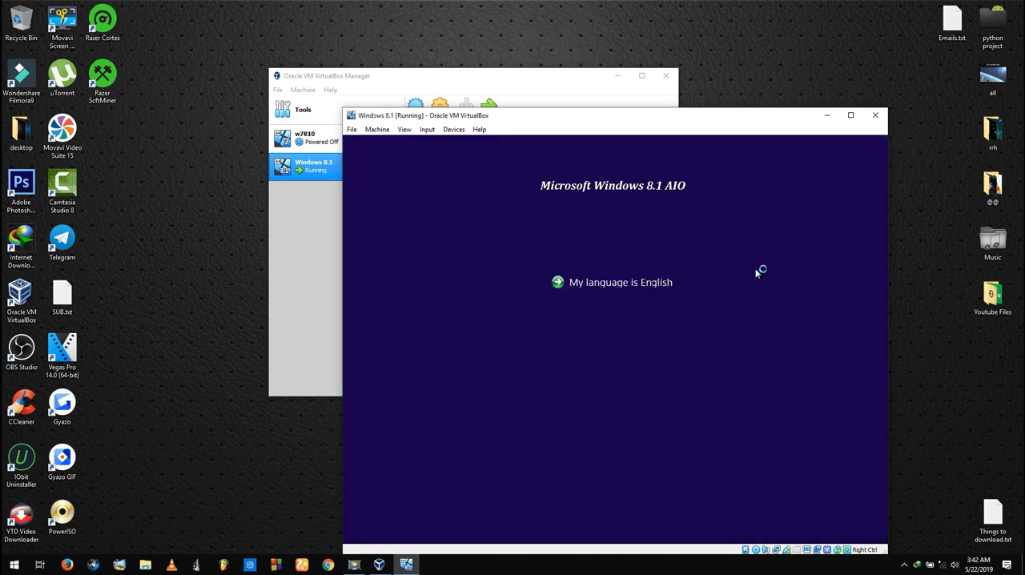
# Choose English and install the Windows 8.1 edition together with updates and .Net Framework 3.5
pyautogui.click(630, 284)
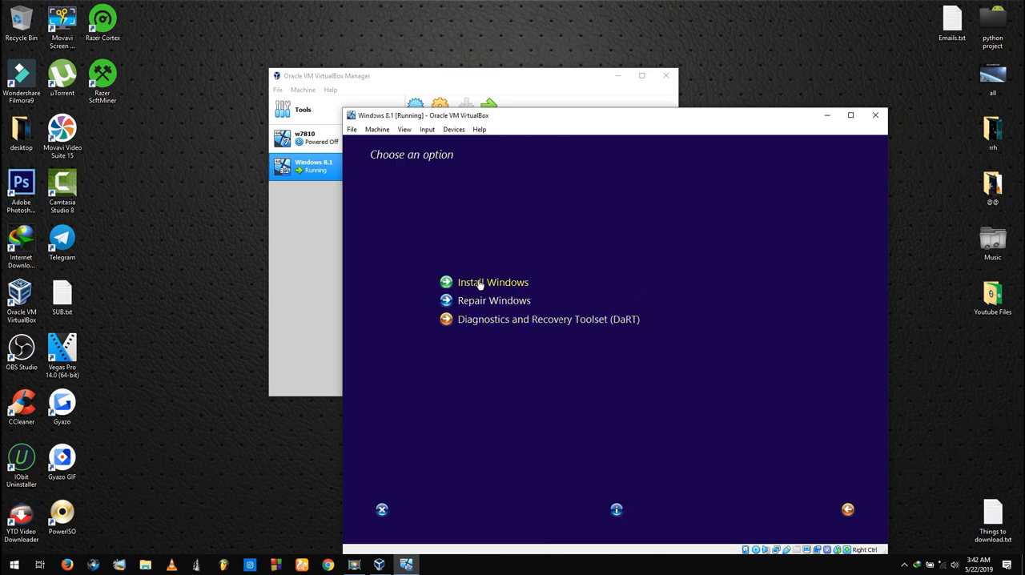
pyautogui.click(480, 283)
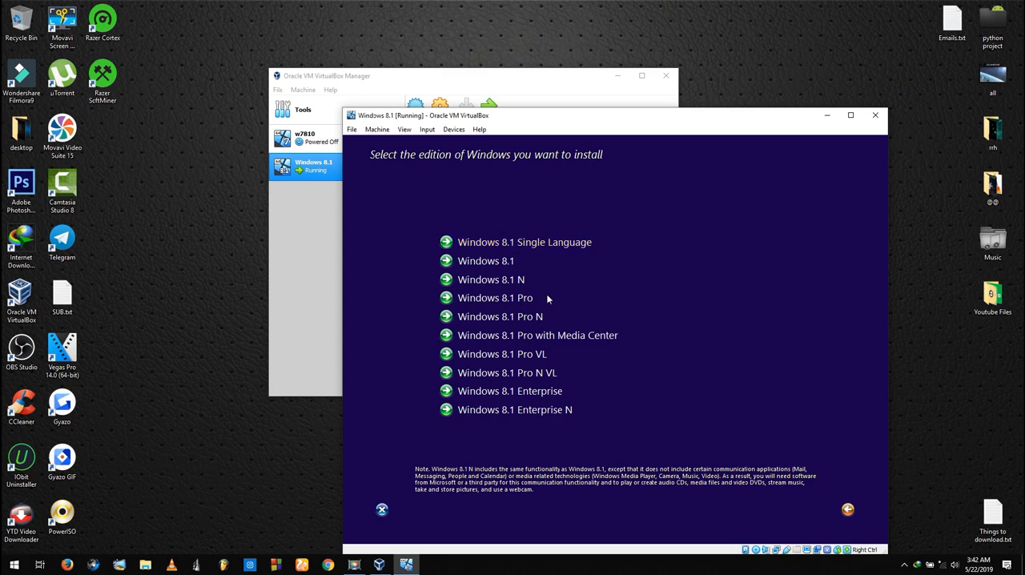
pyautogui.click(486, 262)
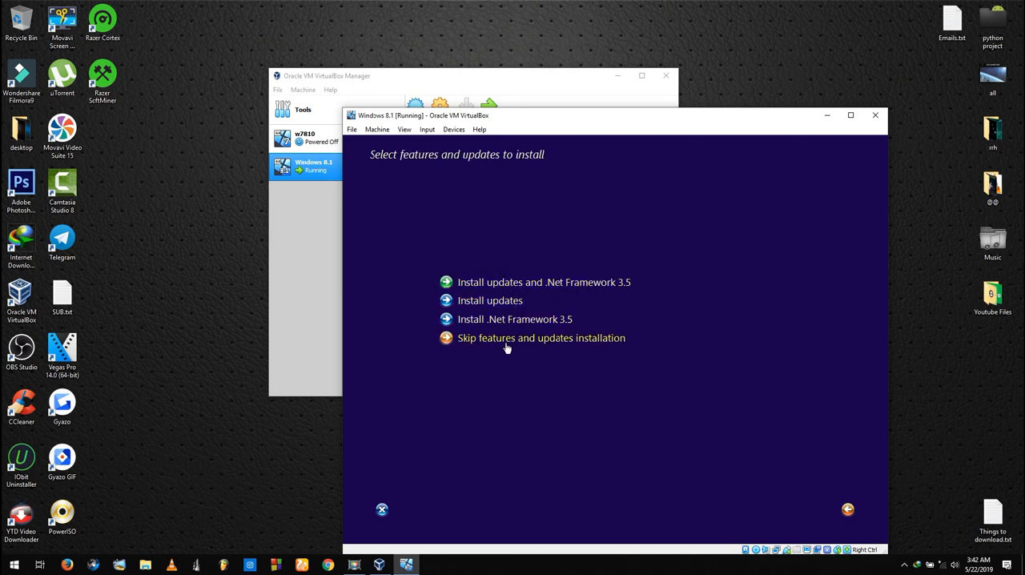
pyautogui.click(484, 286)
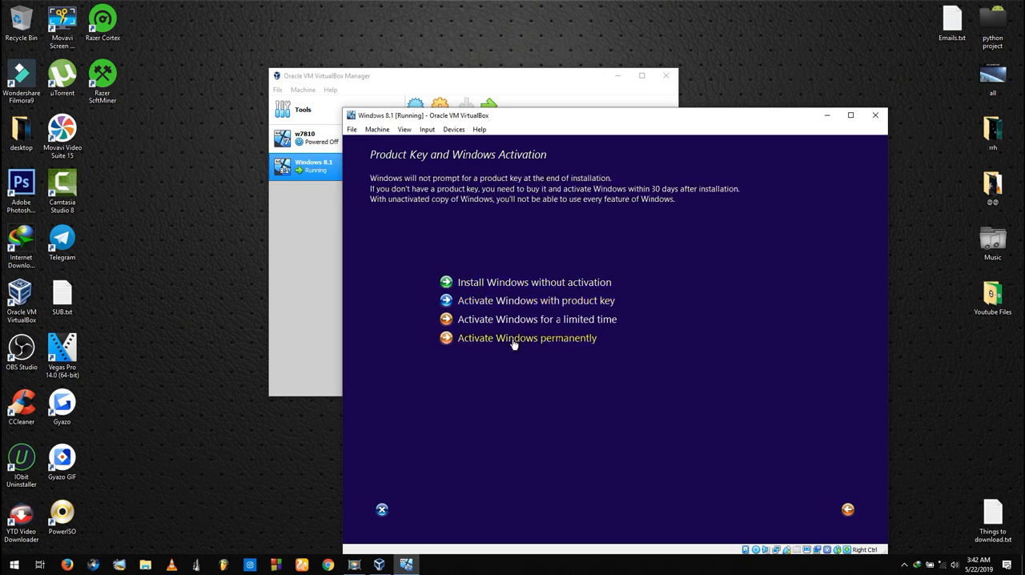
# Choose permanent Windows activation, skip the recovery options, select manual partitioning, and accept the setup summary
pyautogui.click(513, 343)
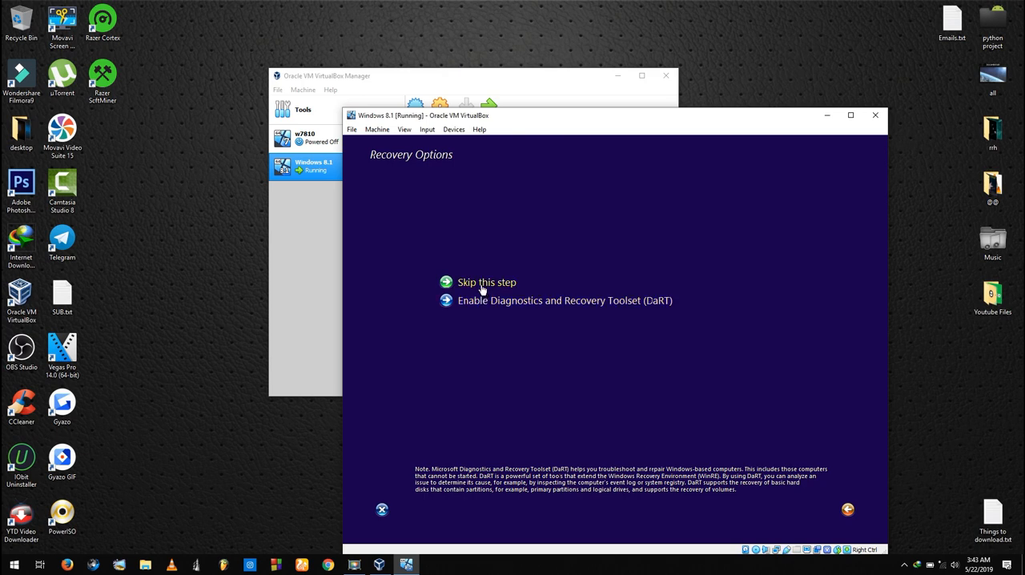
pyautogui.click(482, 290)
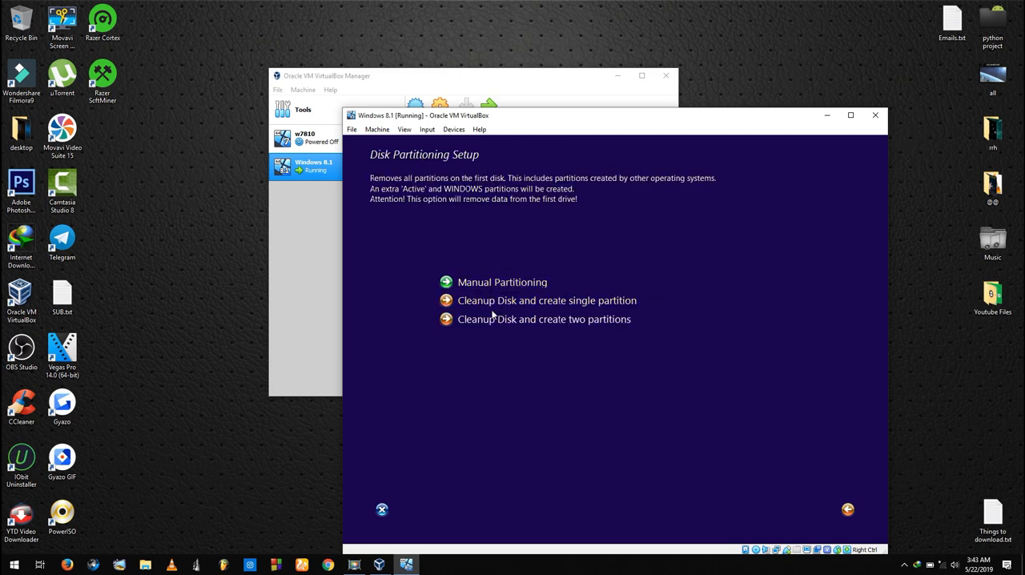
pyautogui.click(489, 283)
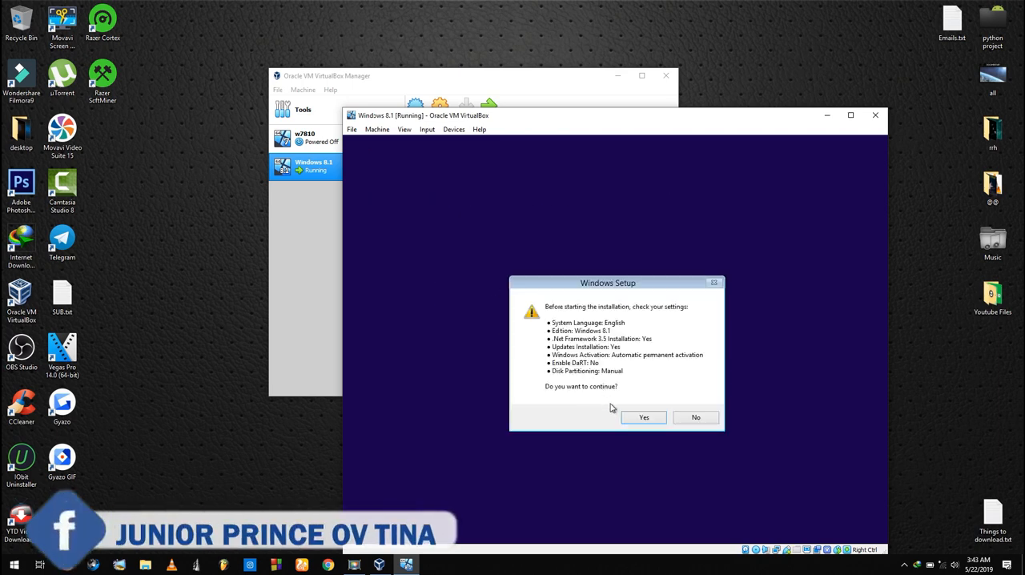
pyautogui.click(632, 416)
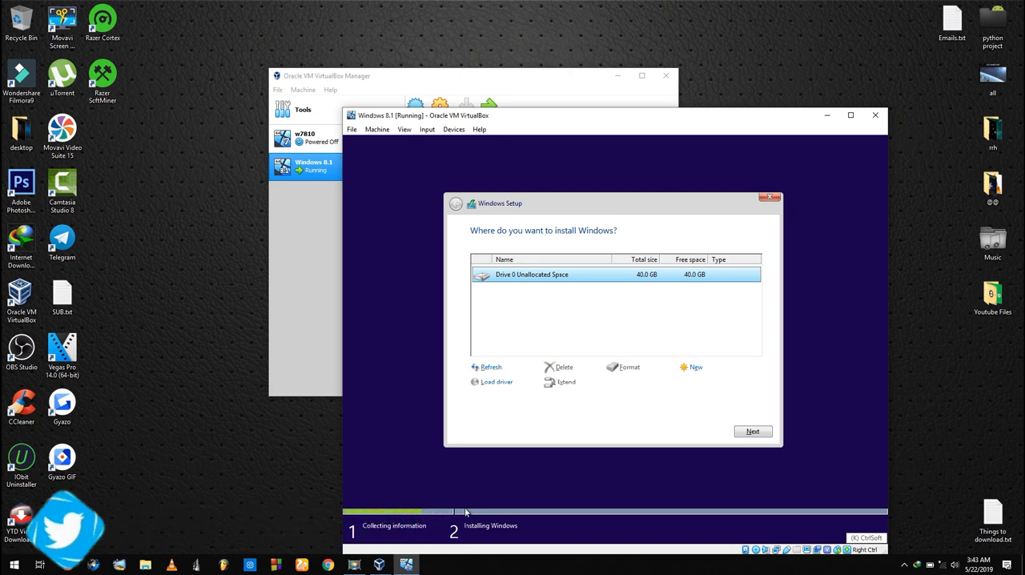
# Create a 40960 MB partition from the unallocated space on Drive 0 and start installing Windows on the primary partition
pyautogui.click(695, 370)
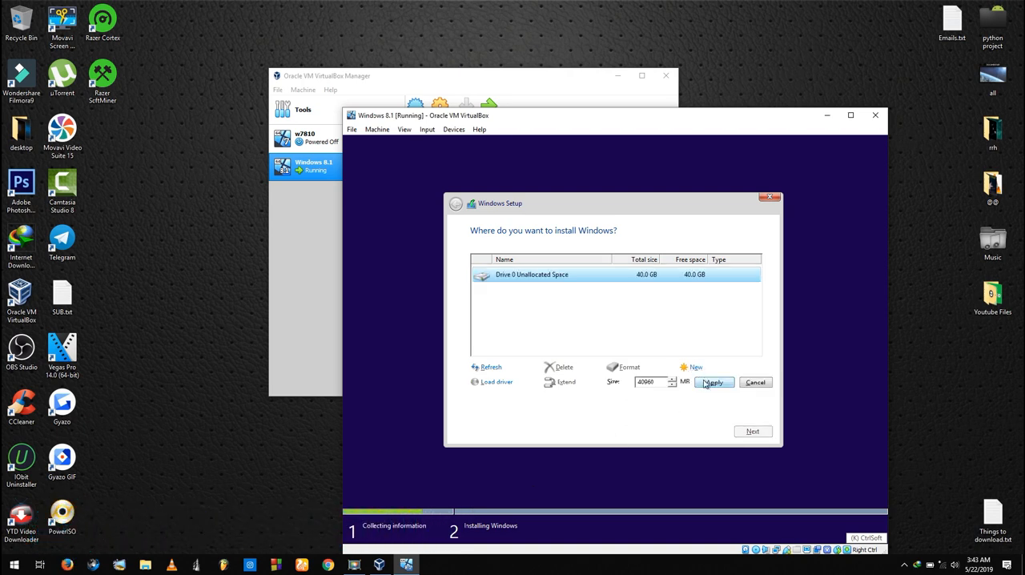
pyautogui.click(709, 383)
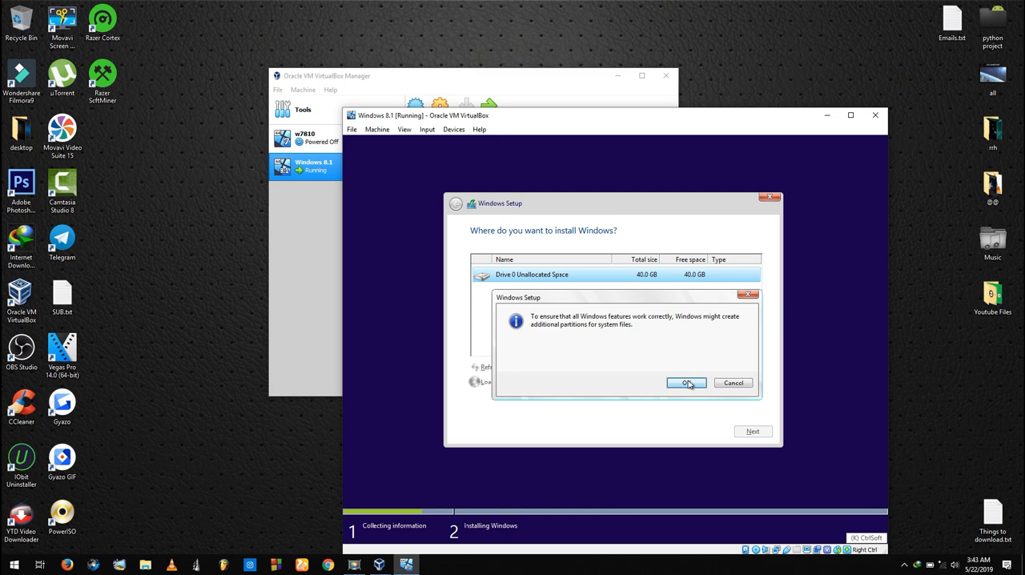
pyautogui.click(689, 384)
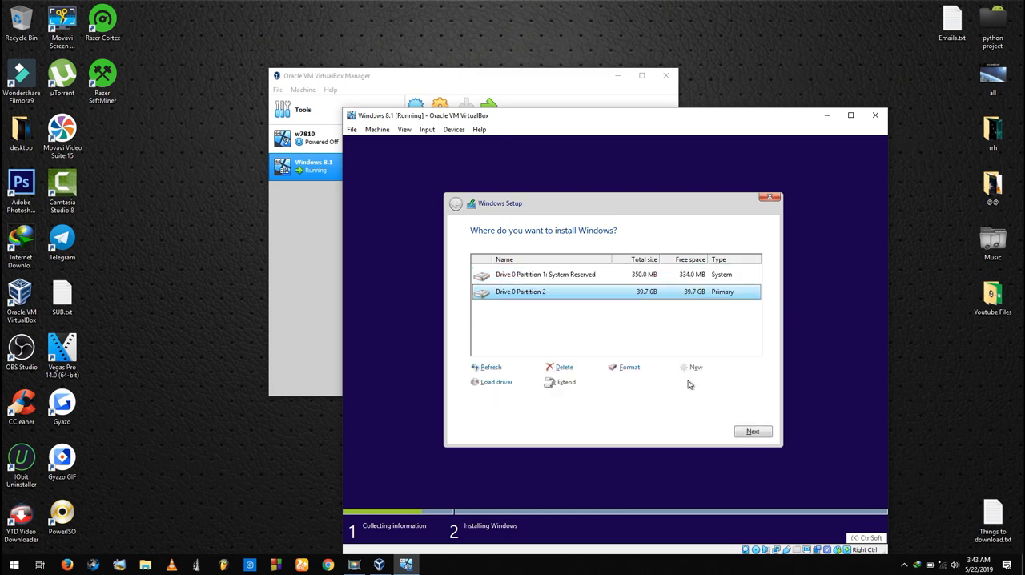
pyautogui.click(743, 433)
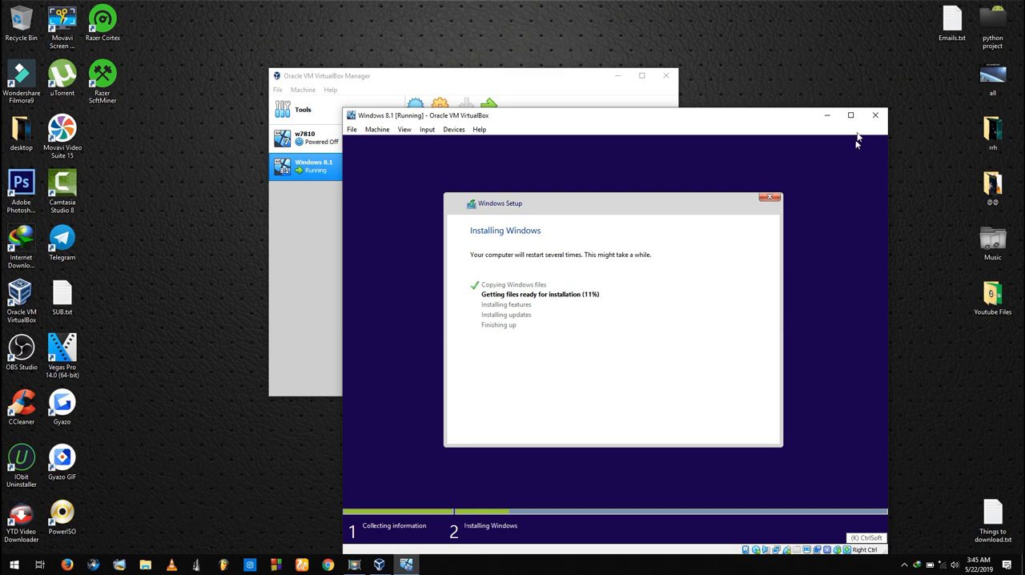
# Close the running Windows 8.1 virtual machine by powering it off
pyautogui.click(878, 116)
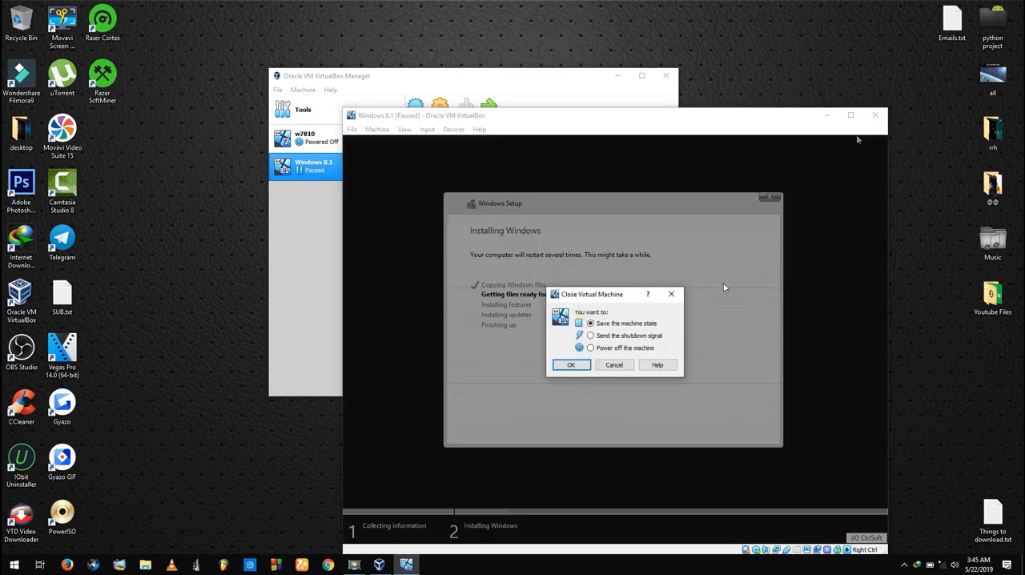
pyautogui.click(593, 349)
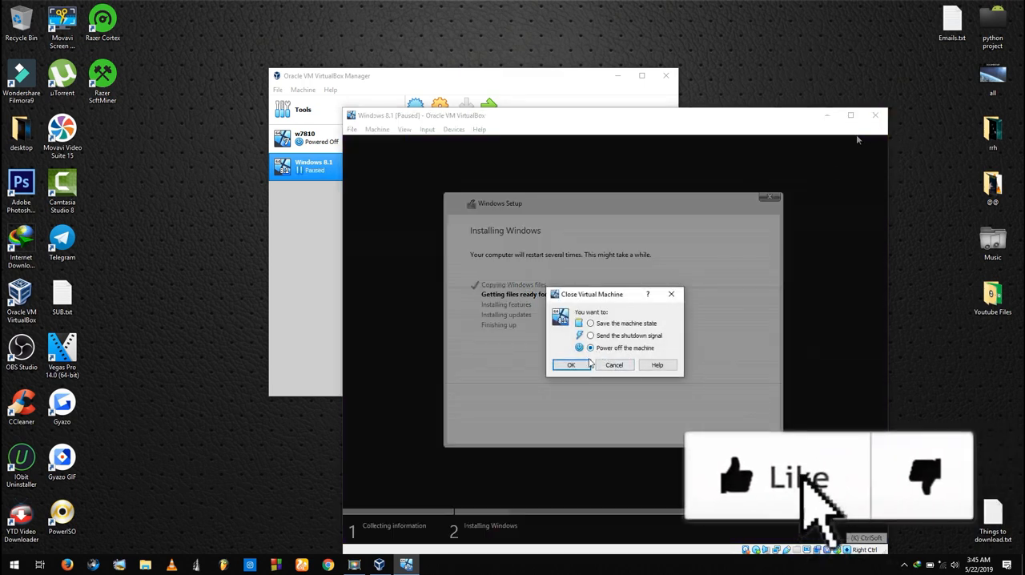
pyautogui.click(571, 365)
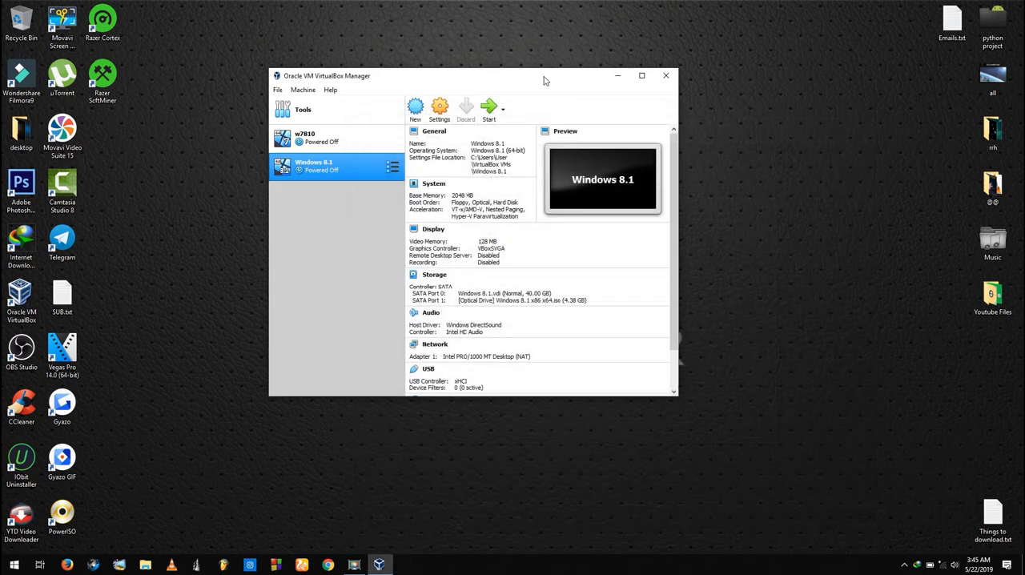